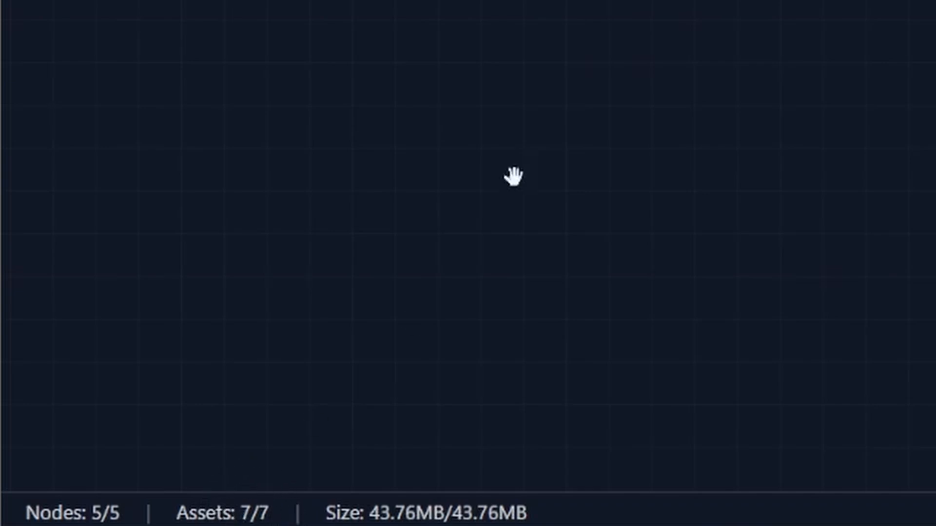
Step: Add a new story tile connected to the output of StoryTile_5
drag(858, 300, 706, 206)
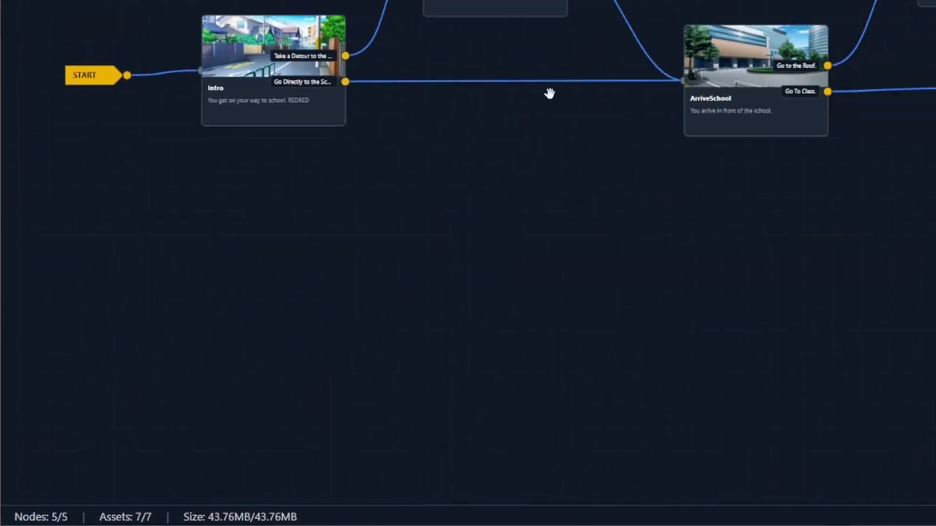
drag(712, 325, 642, 311)
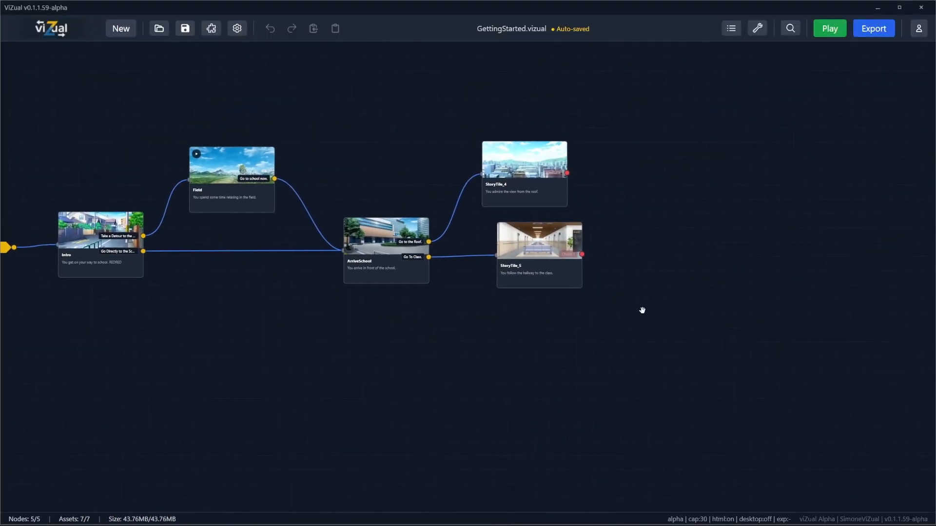
drag(582, 254, 710, 255)
click(725, 257)
Step: Set the new tile's background image to exterior_rotary_e_1080.jpg from ViZual_Asset, copying it to the Assets folder and suppressing the copy question for this session
click(788, 329)
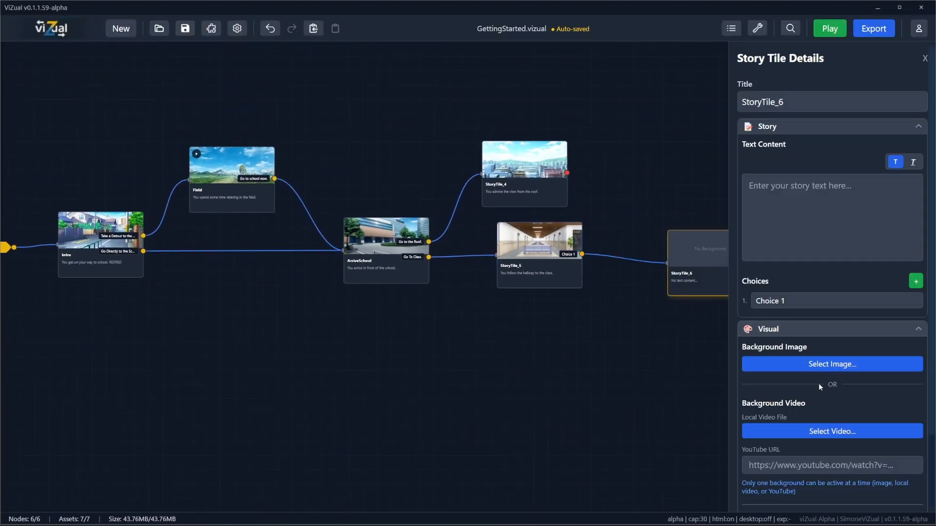
click(827, 370)
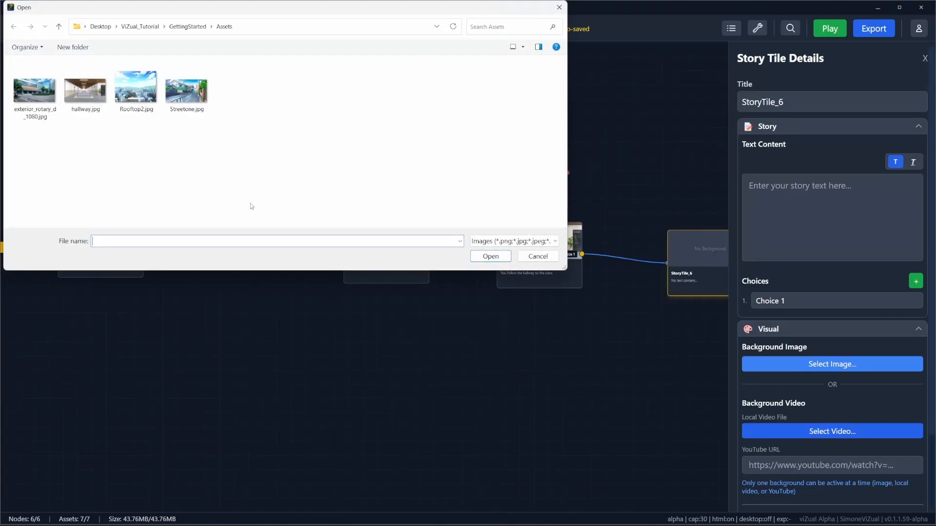
click(100, 26)
click(87, 101)
double_click(87, 100)
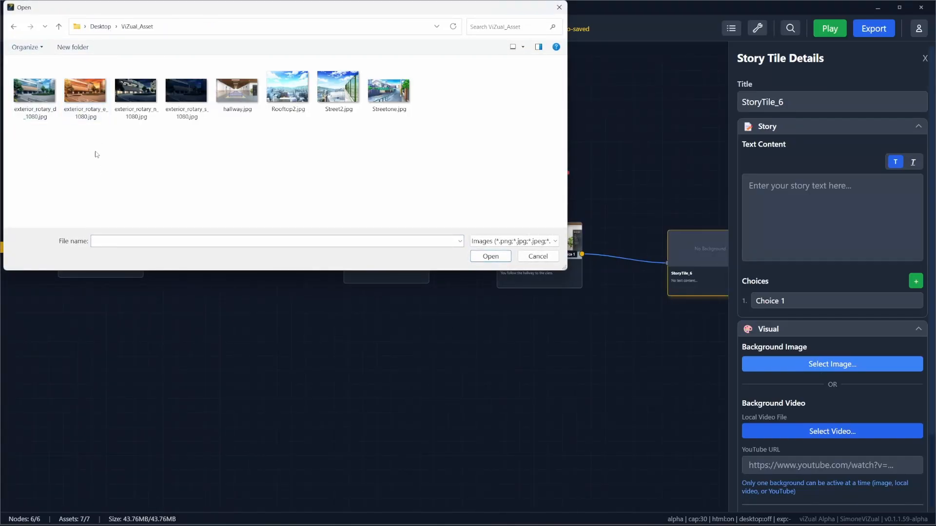
double_click(87, 106)
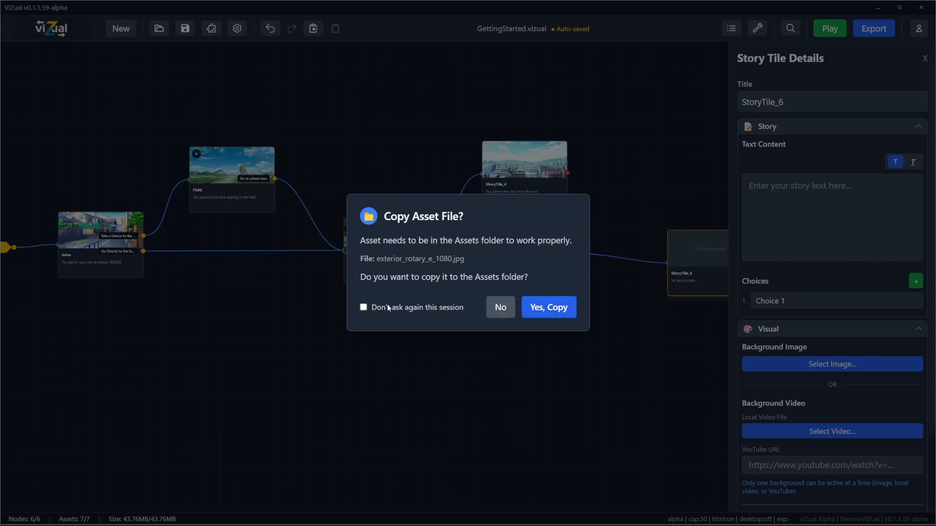
click(363, 307)
click(556, 309)
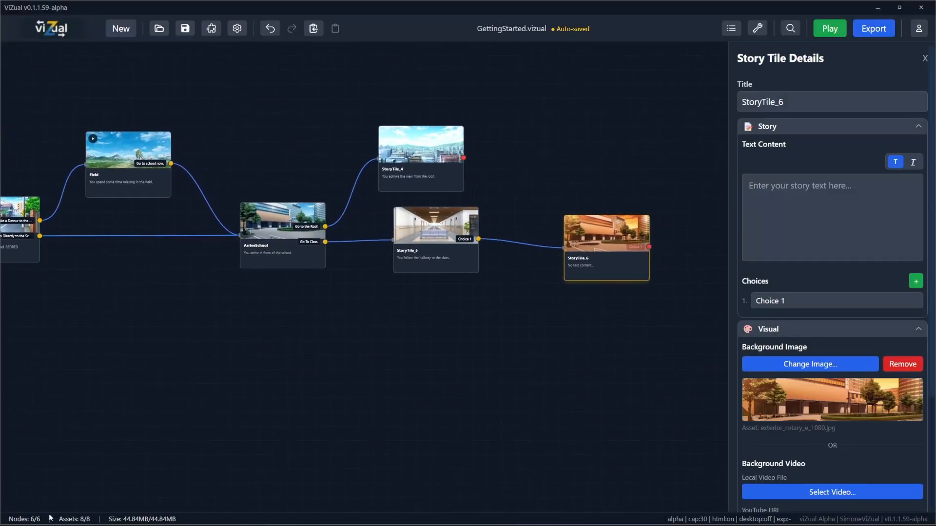
Step: Disconnect StoryTile_6 from StoryTile_5 and delete StoryTile_6 from the canvas
click(488, 241)
drag(615, 260, 592, 254)
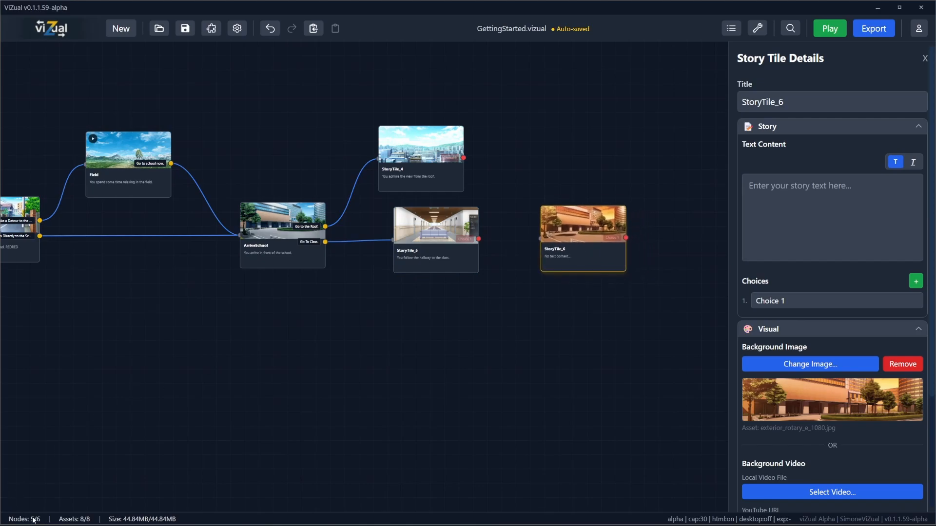
drag(264, 319, 306, 306)
drag(529, 307, 414, 318)
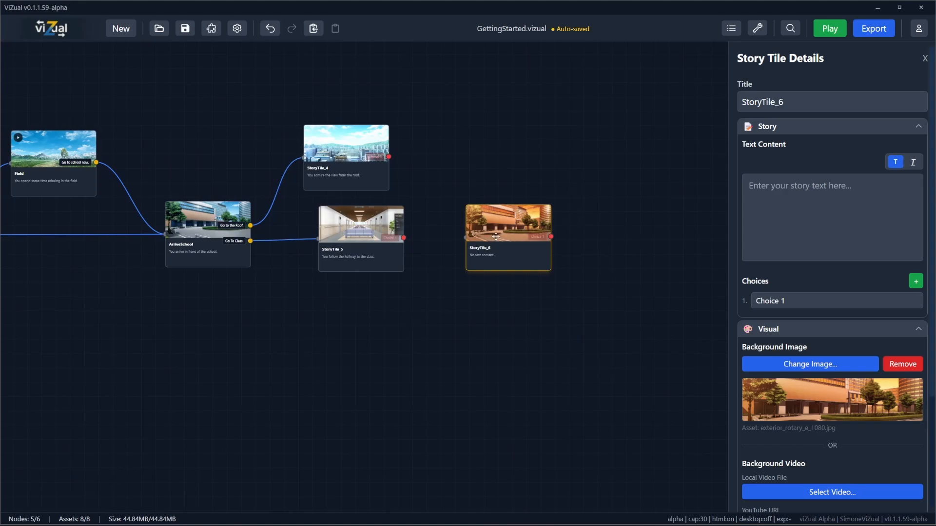
key(Delete)
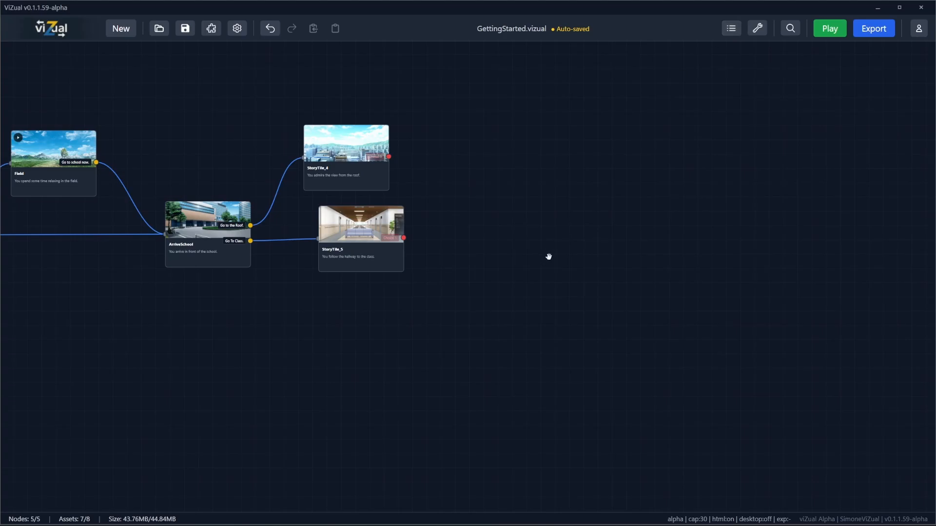
Step: Open the Asset Browser and filter the project assets to show only unused ones
key(ctrl+shift+a)
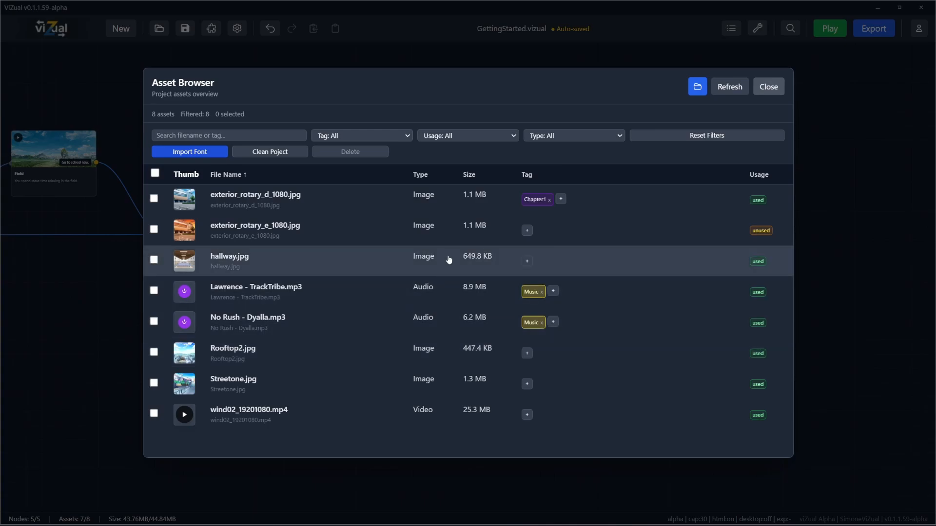
click(478, 135)
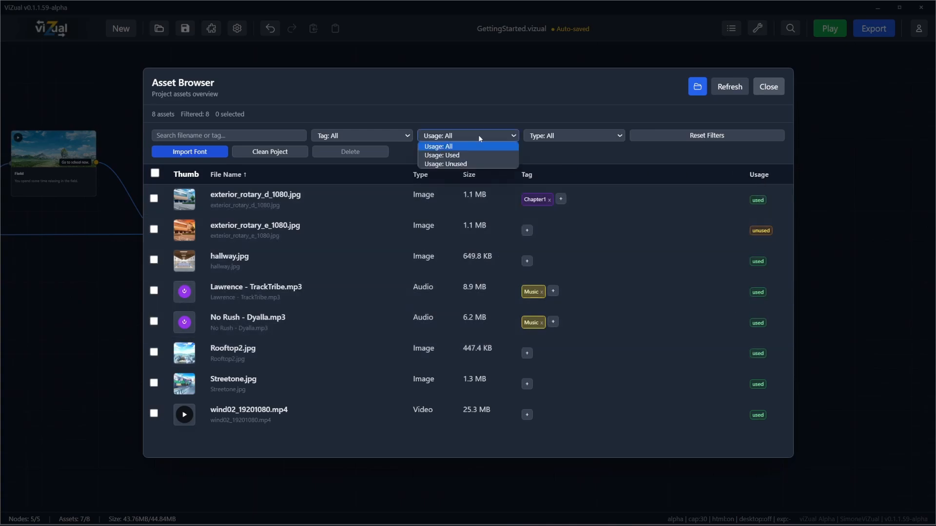
click(465, 162)
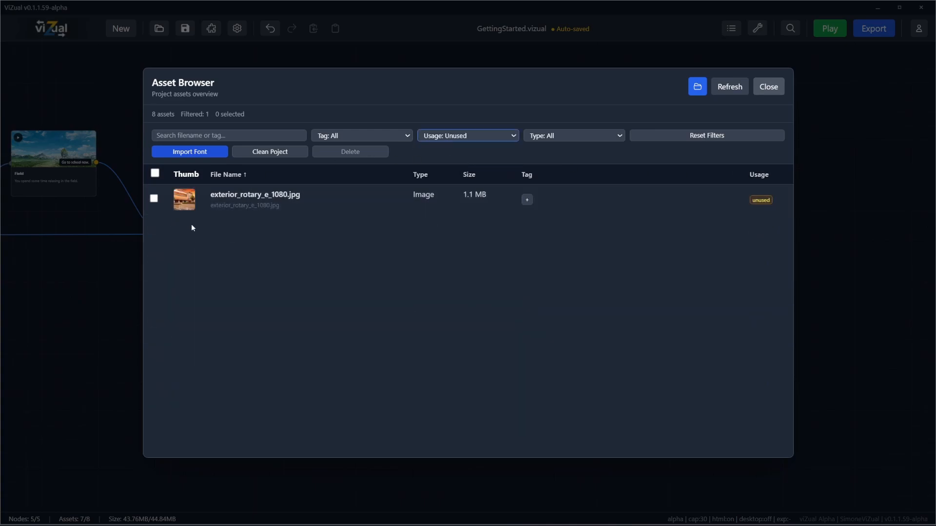
Step: Set the usage filter back to All and examine the available tag and type filter options
click(475, 136)
click(451, 146)
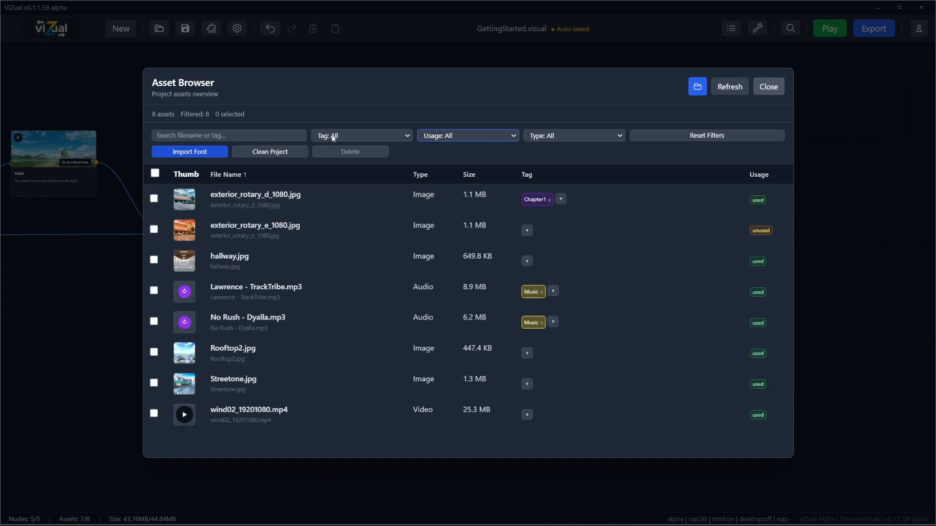
click(361, 135)
click(362, 130)
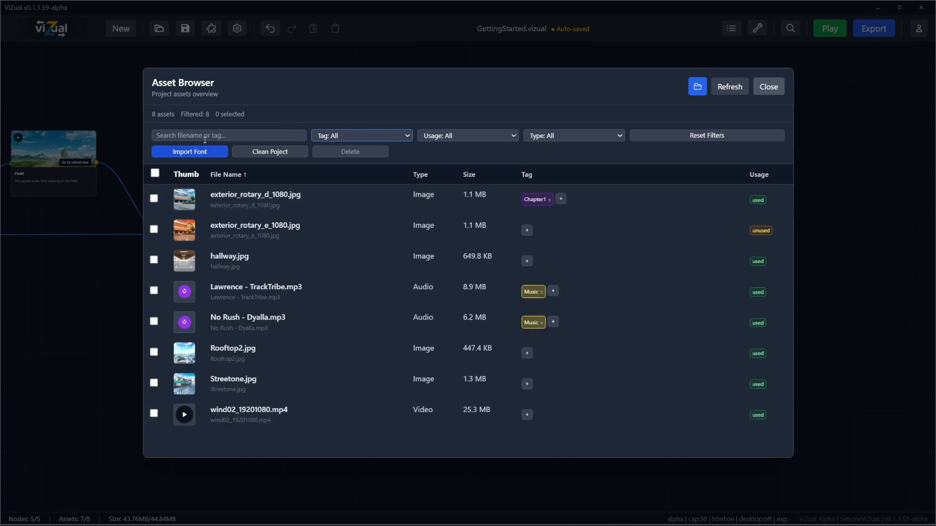
click(591, 133)
click(592, 133)
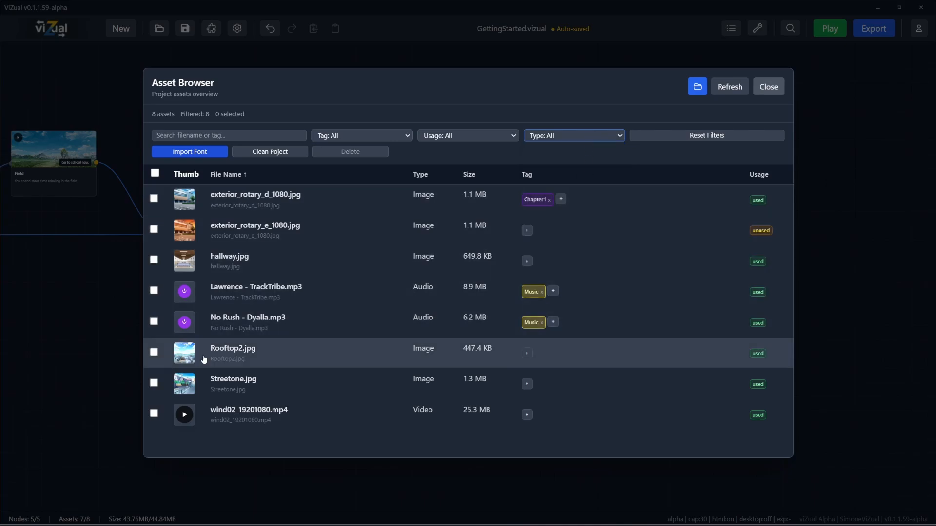
Step: Add a new white tag named Rooftop to Streetone.jpg, Rooftop2.jpg and exterior_rotary_d_1080.jpg together
click(229, 387)
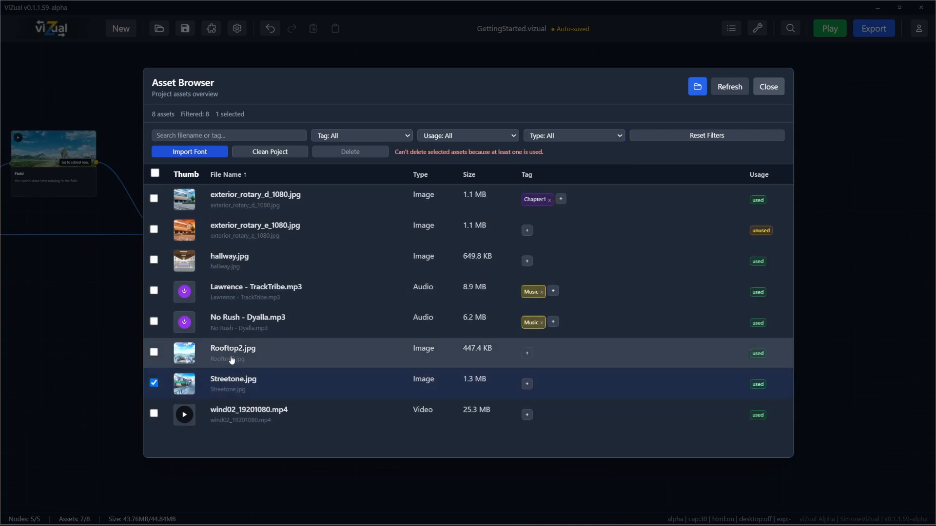
click(227, 360)
click(248, 201)
click(561, 199)
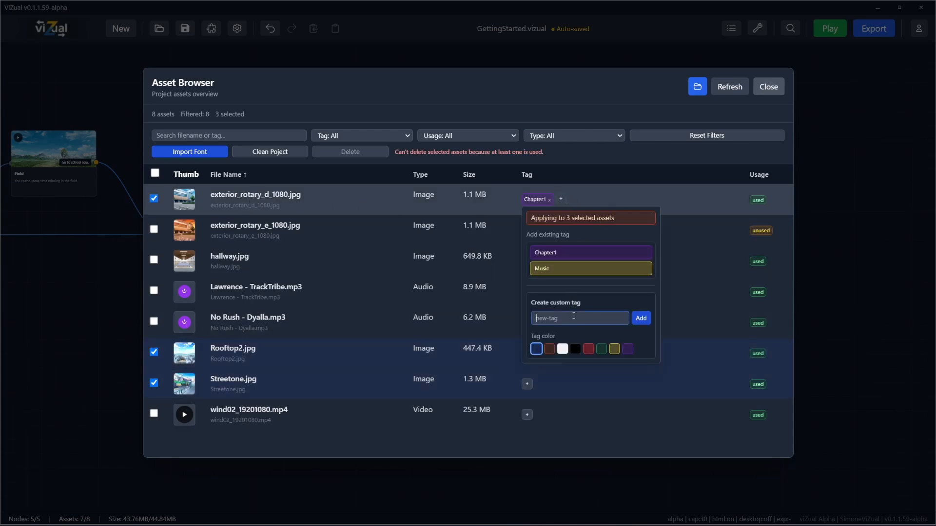
text(Rooftop)
click(562, 349)
click(641, 318)
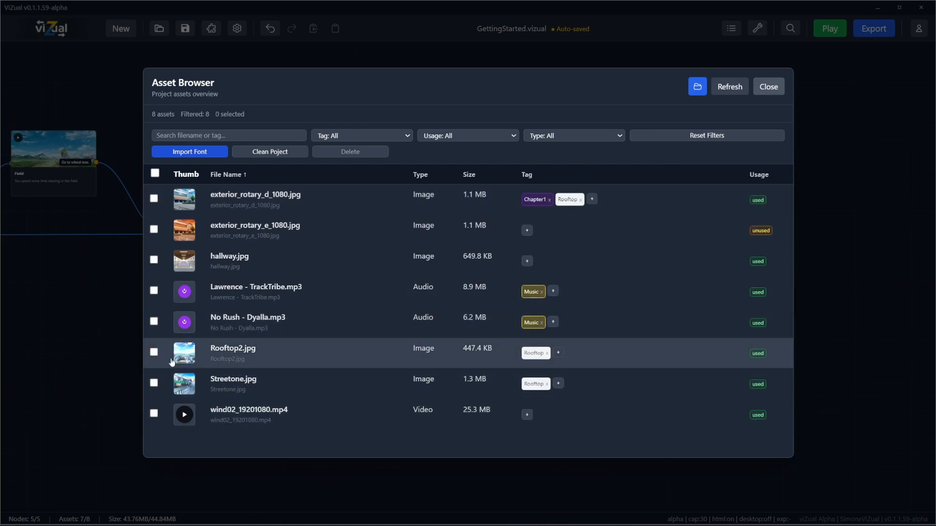
Step: Remove the Rooftop tag from Rooftop2.jpg and Streetone.jpg in one operation
click(154, 383)
click(154, 352)
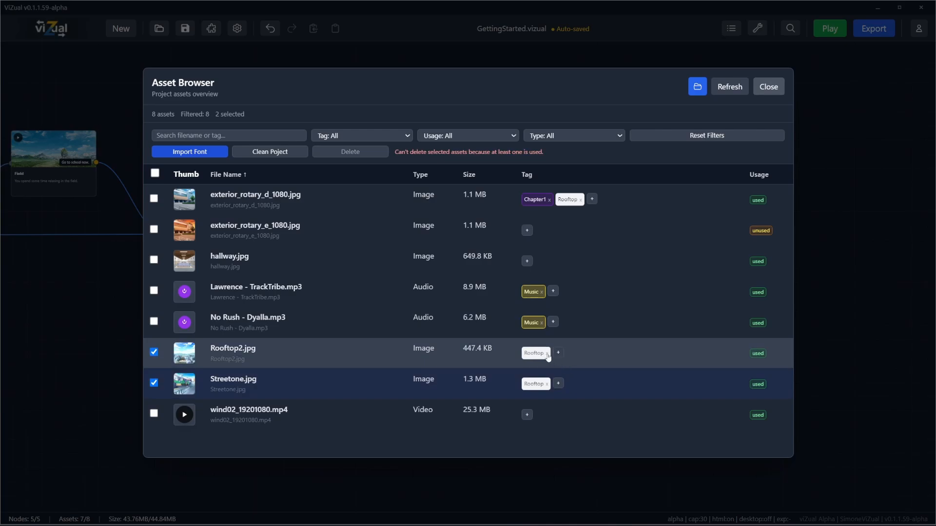
click(547, 352)
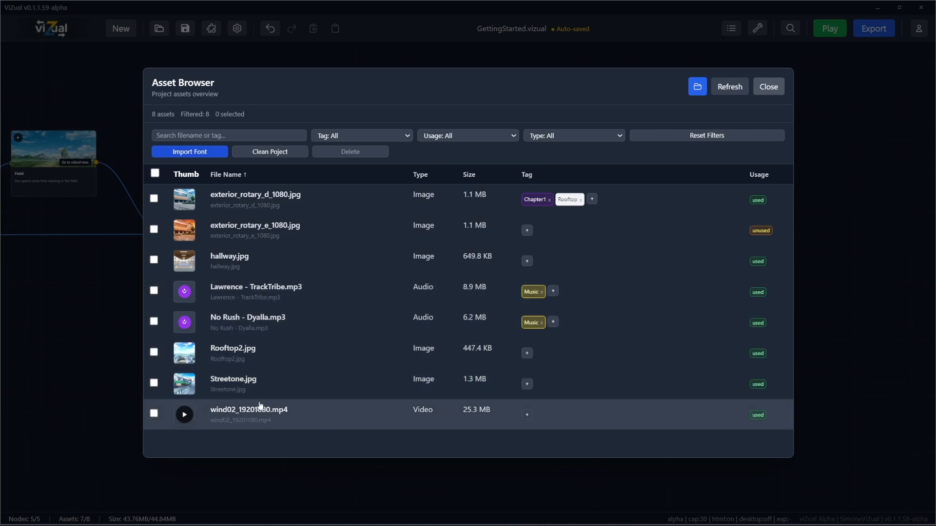
Step: Sort the asset list by type and then by size in ascending order
click(420, 175)
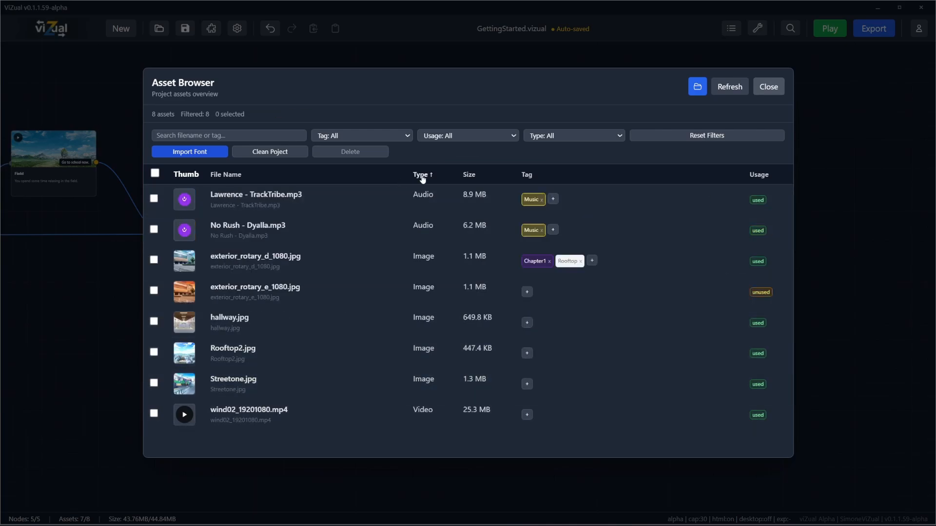
click(471, 175)
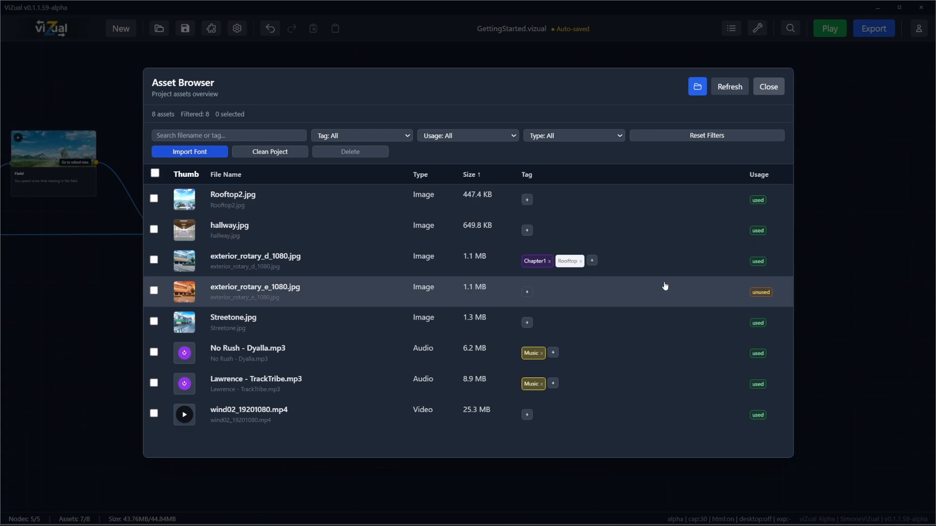
Step: Select and deselect the unused exterior_rotary_e_1080.jpg, then preview the Clean Project operation and cancel it
click(265, 299)
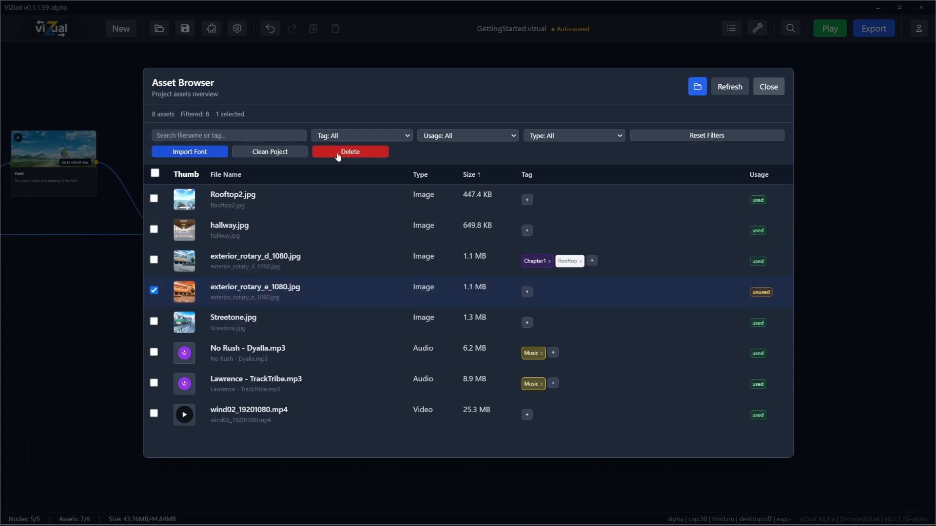
click(261, 302)
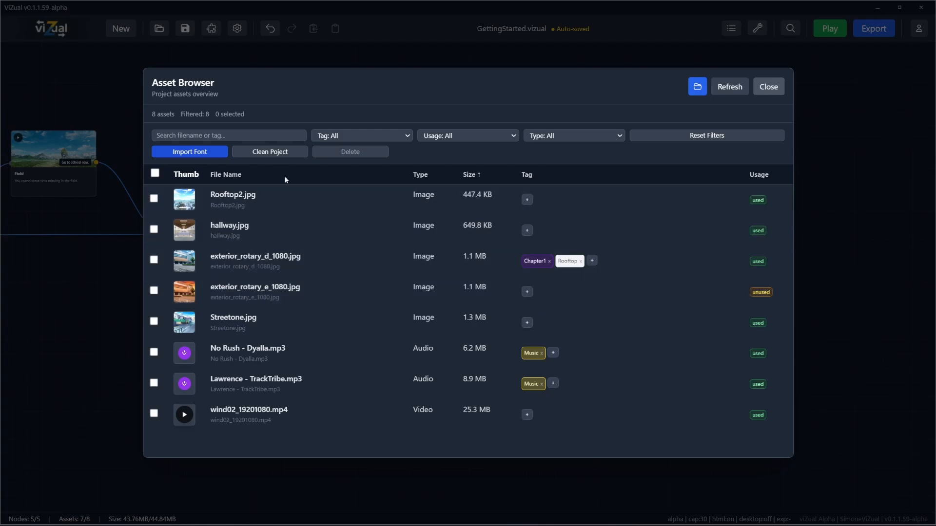
click(268, 153)
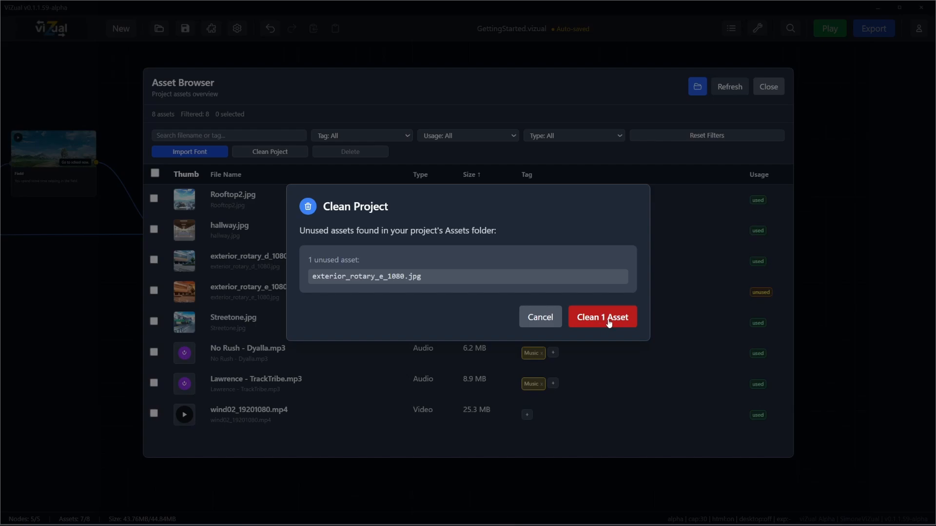
click(541, 320)
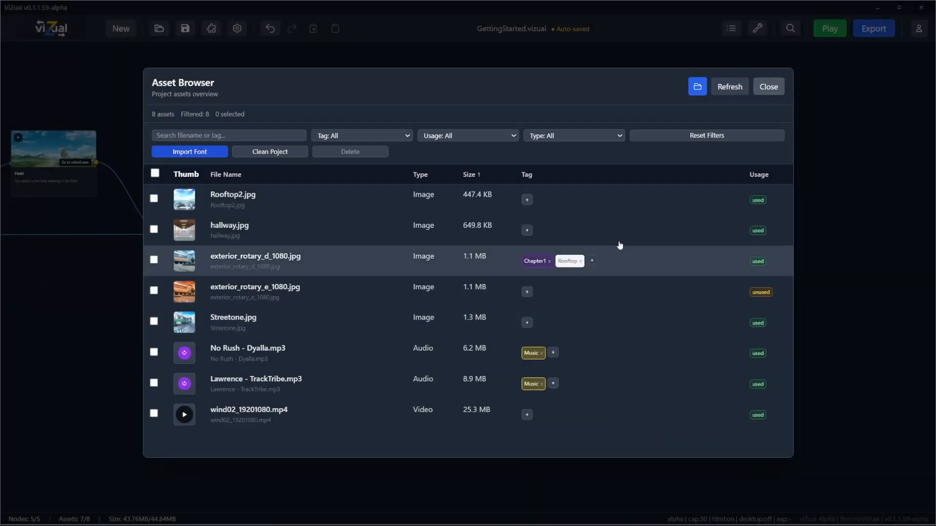
Step: Close the Asset Browser, preview Clean Project from the main project tools and cancel it
click(768, 86)
click(757, 28)
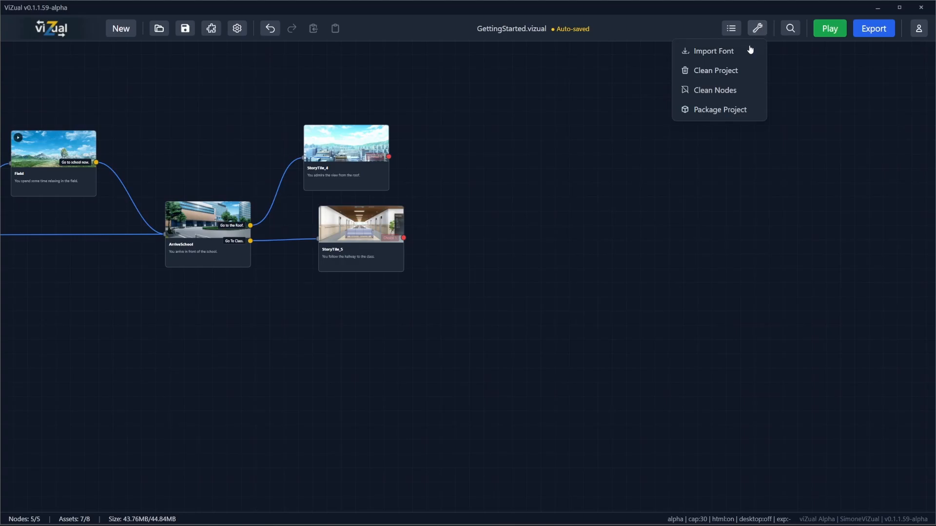
click(737, 72)
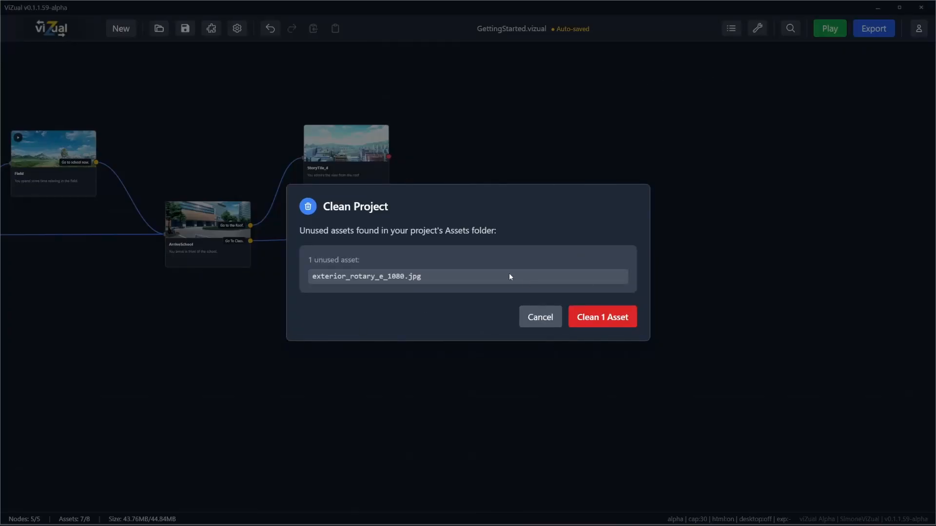
click(523, 318)
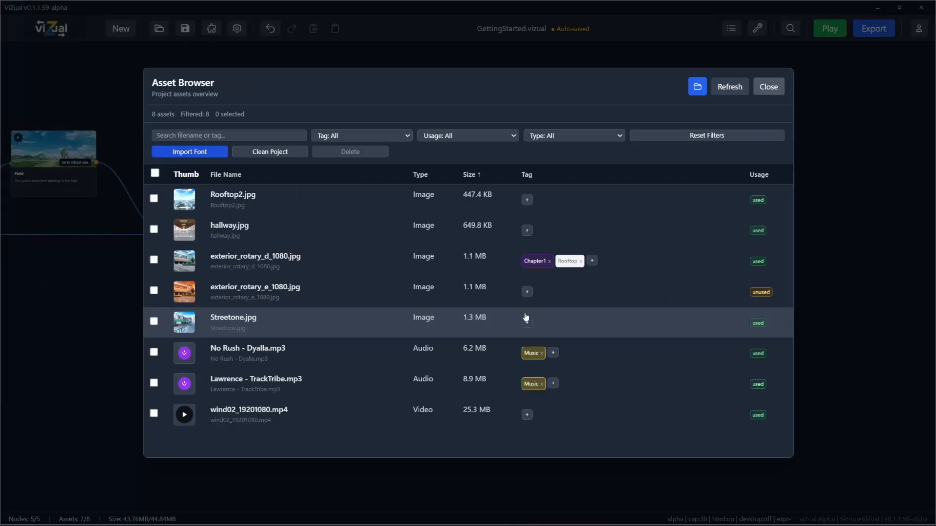
Step: Clean the project from the Asset Browser, deleting the unused exterior_rotary_e_1080.jpg to the recycle bin
click(265, 153)
click(598, 314)
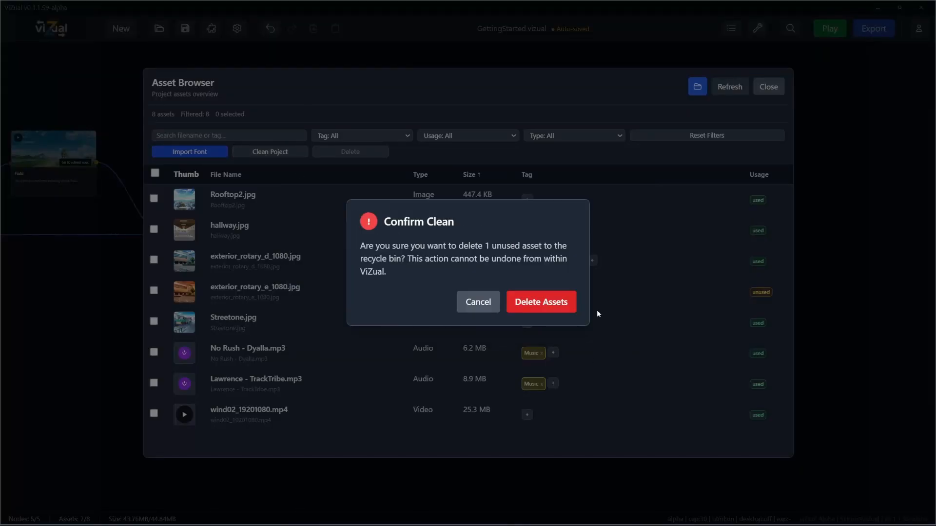
click(541, 304)
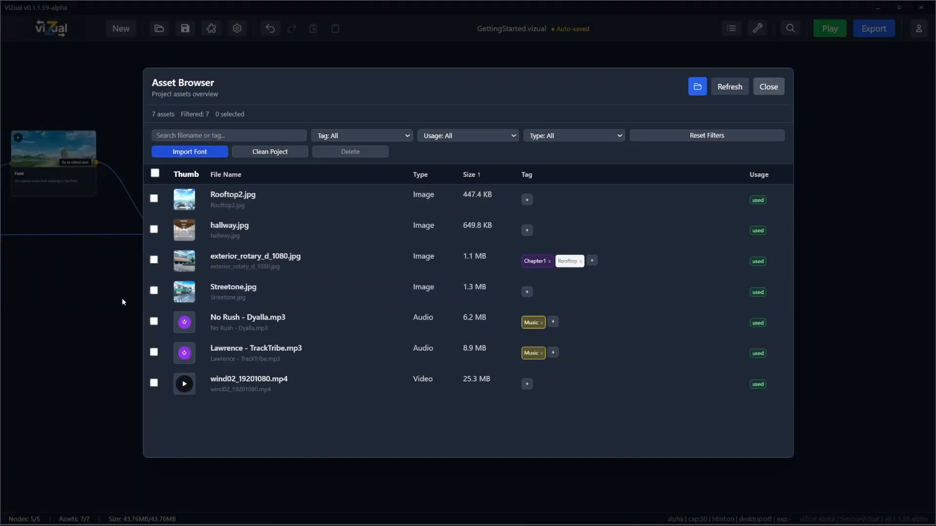
Step: View the project's Assets folder in the file explorer, then minimise it and close the Asset Browser
click(697, 87)
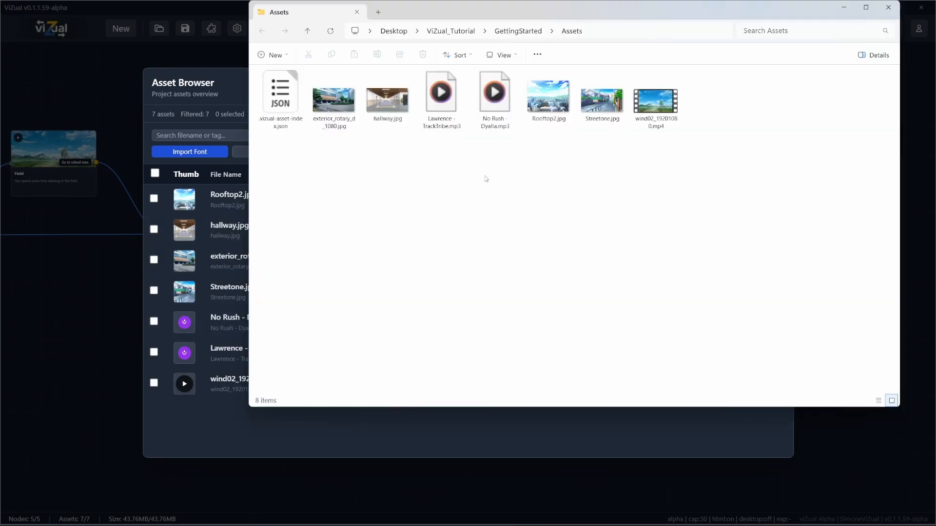
click(843, 7)
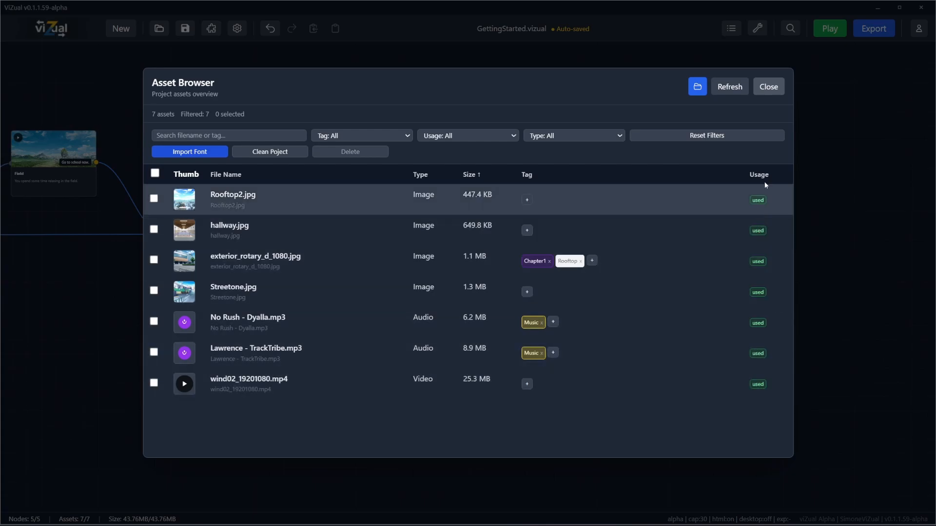
click(769, 88)
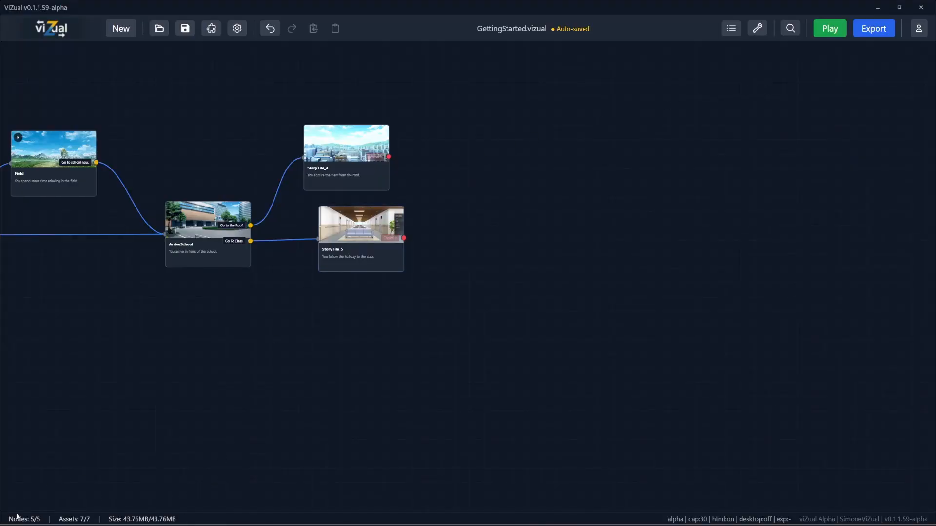
Step: Create a new story tile connected from the StoryTile_5 hallway tile and select it
drag(122, 305, 393, 328)
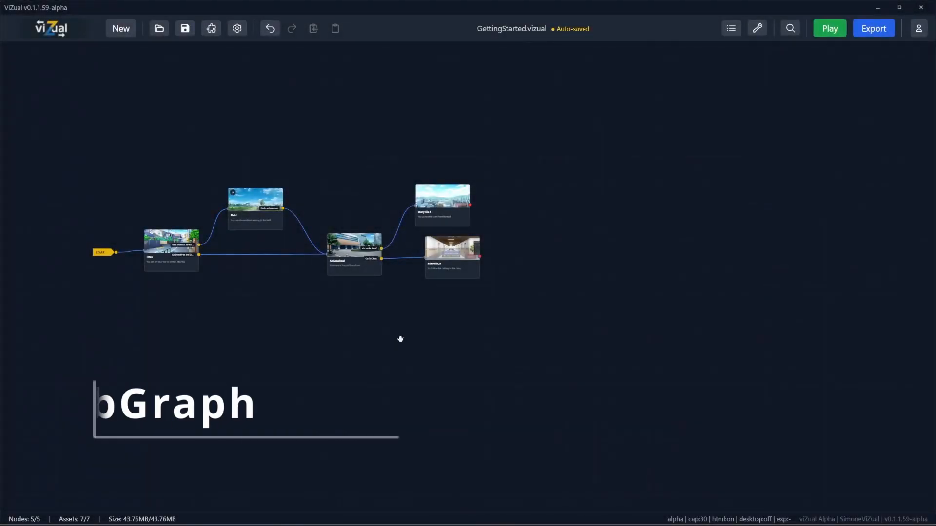
drag(589, 305, 508, 305)
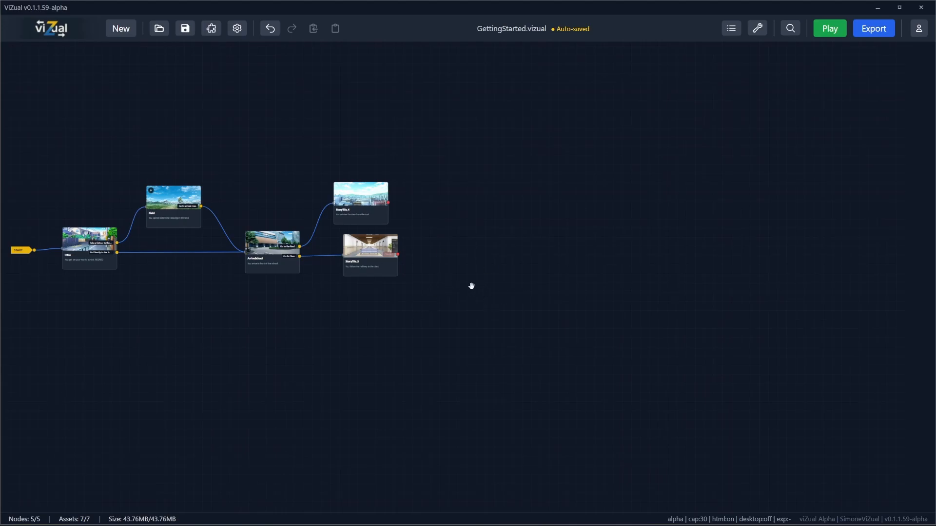
scroll(410, 261, up, 1)
scroll(414, 265, up, 2)
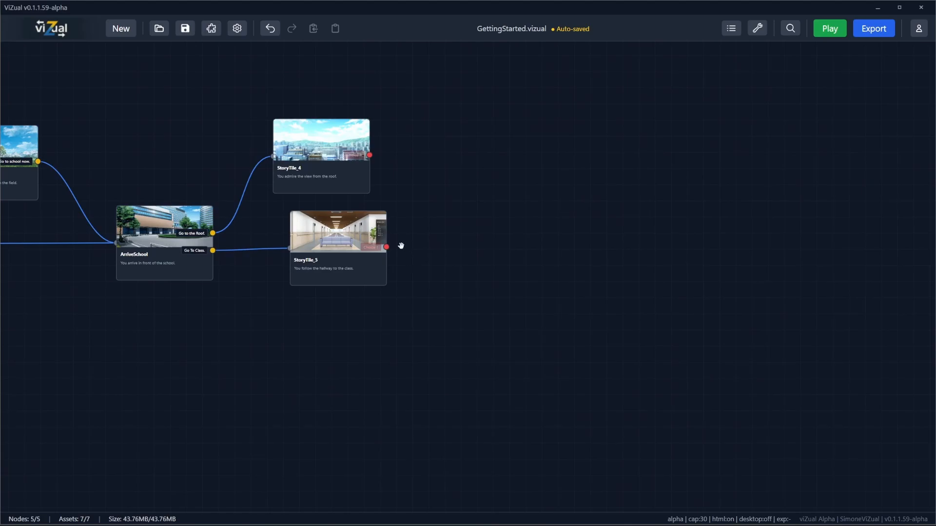
drag(386, 247, 528, 251)
click(347, 242)
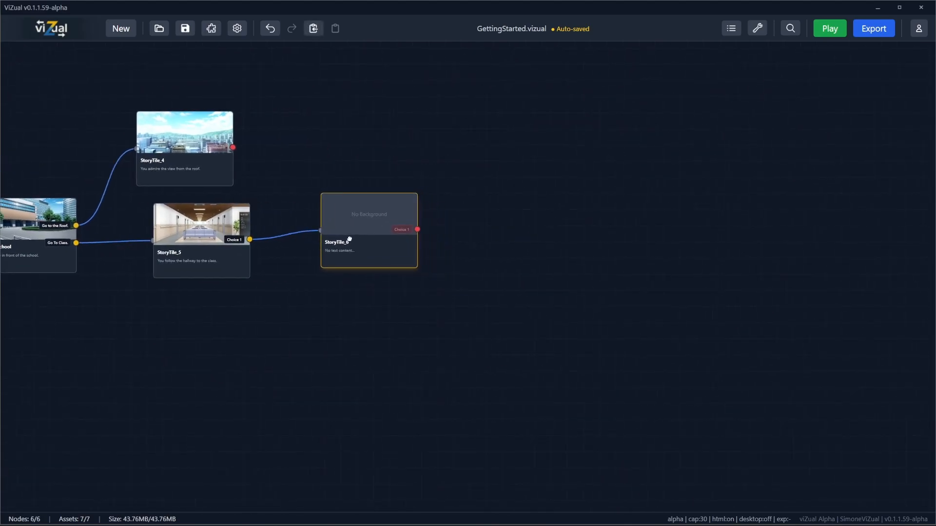
Step: Add a second choice to the new story tile and branch a new story tile from each of its two choices
click(916, 281)
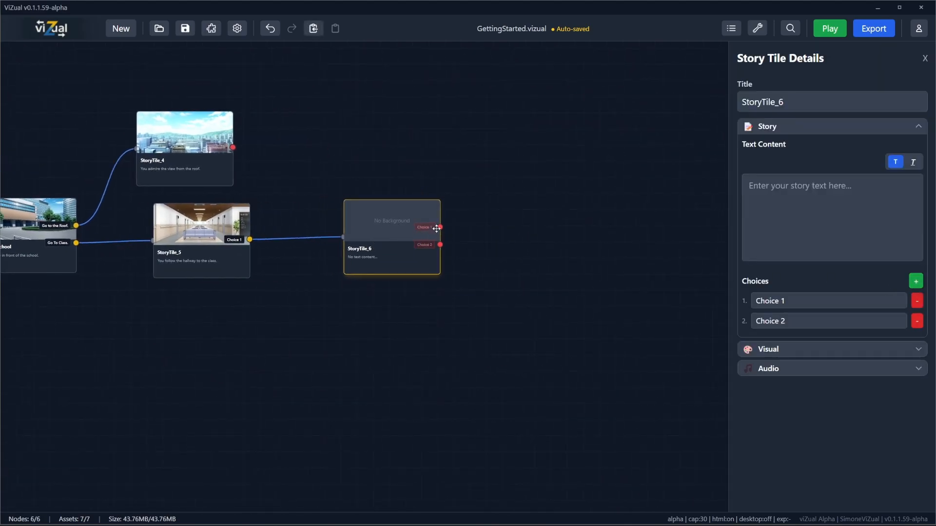
drag(440, 227, 619, 220)
drag(440, 247, 510, 328)
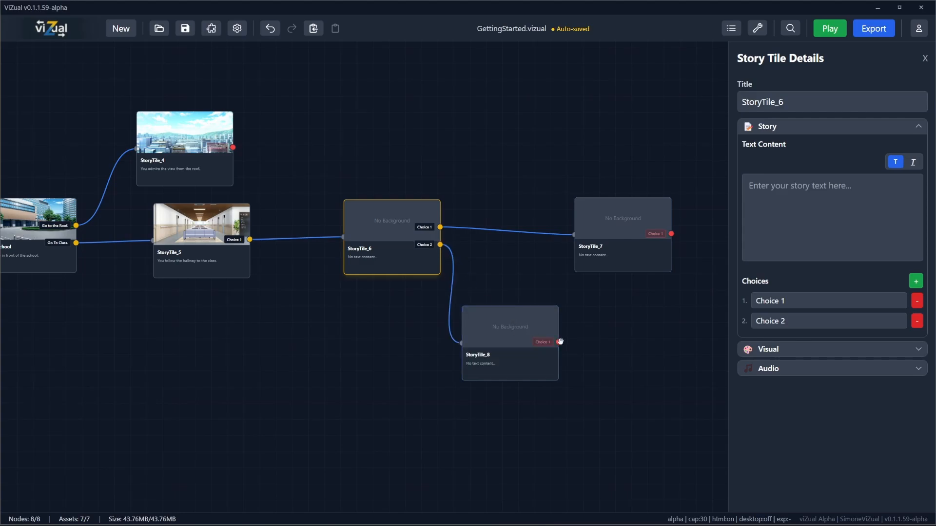
Step: Move StoryTile_7 farther along the graph, connect StoryTile_8's Choice 1 to it, and reposition StoryTile_8 between the tiles
drag(587, 271, 642, 262)
drag(559, 343, 629, 225)
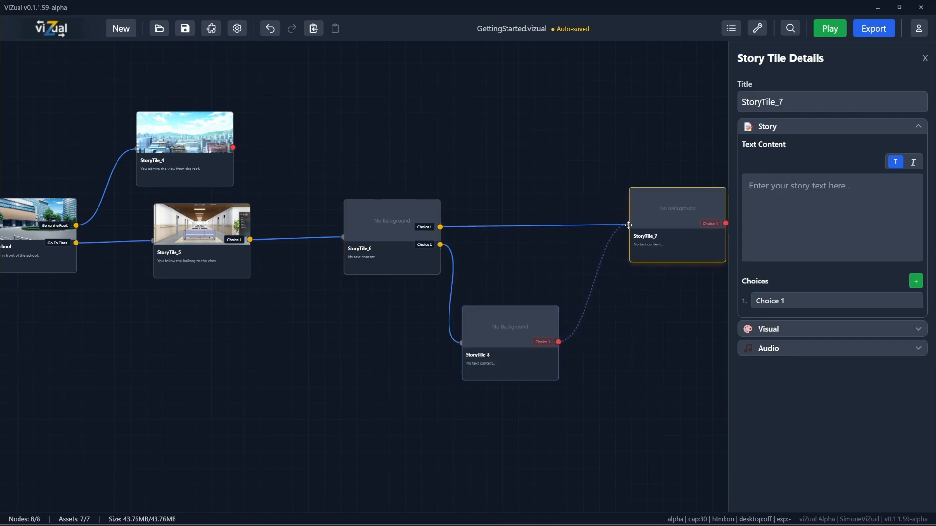
drag(504, 331, 535, 317)
scroll(544, 296, down, 3)
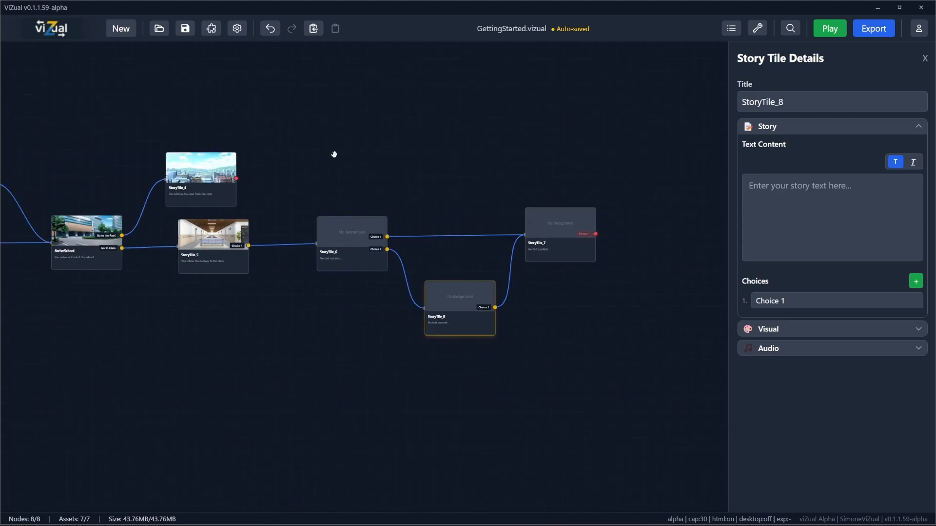
Step: Collapse StoryTile_6, StoryTile_7 and StoryTile_8 into a subgraph and place it beside StoryTile_5
drag(334, 153, 653, 376)
right_click(559, 225)
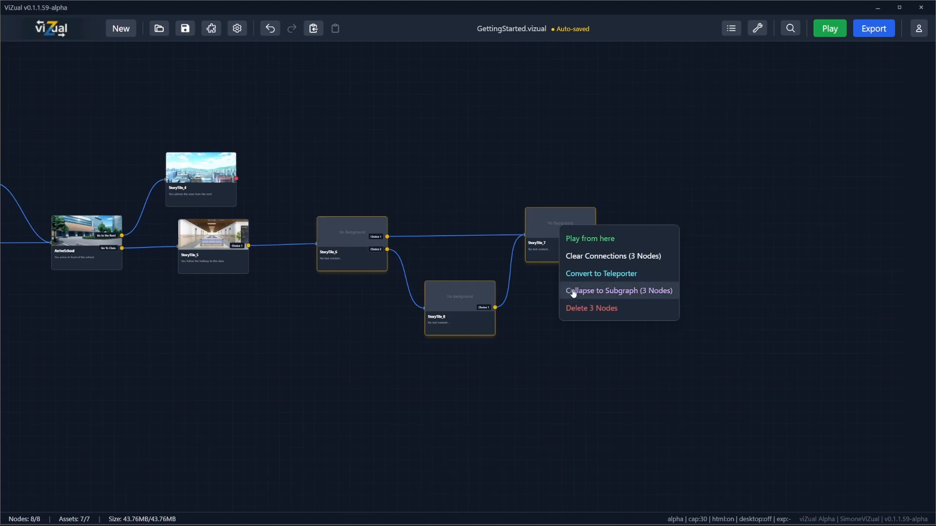
click(587, 294)
drag(490, 266, 352, 247)
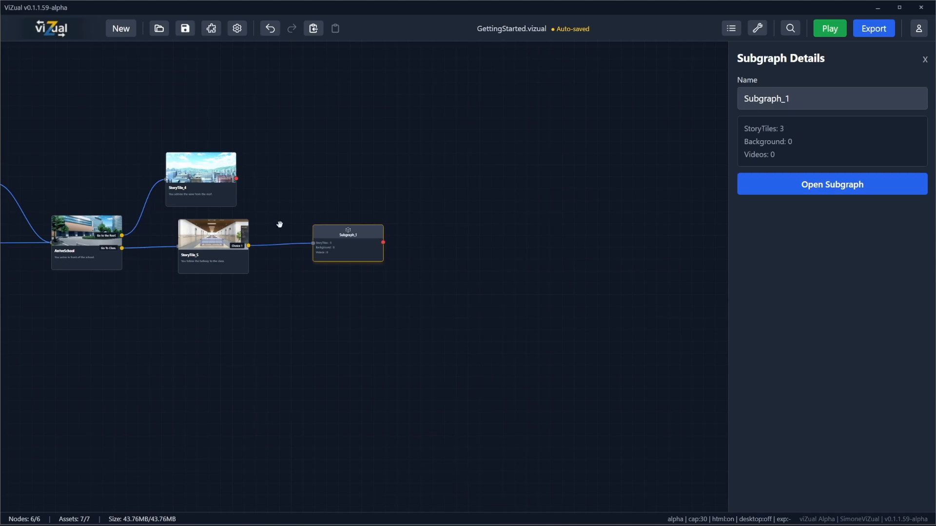
Step: Open the subgraph to view its tiles and IN/OUT nodes, then return to the main graph
scroll(322, 258, up, 5)
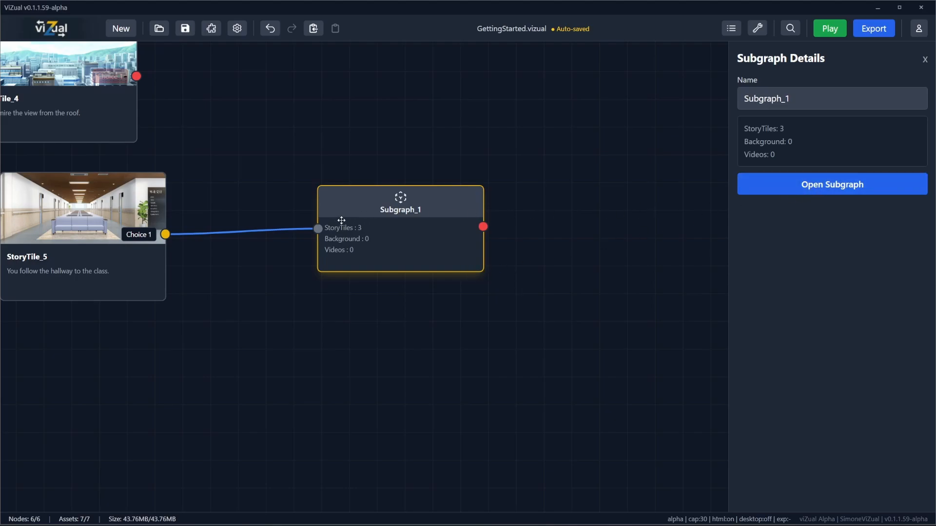
double_click(386, 222)
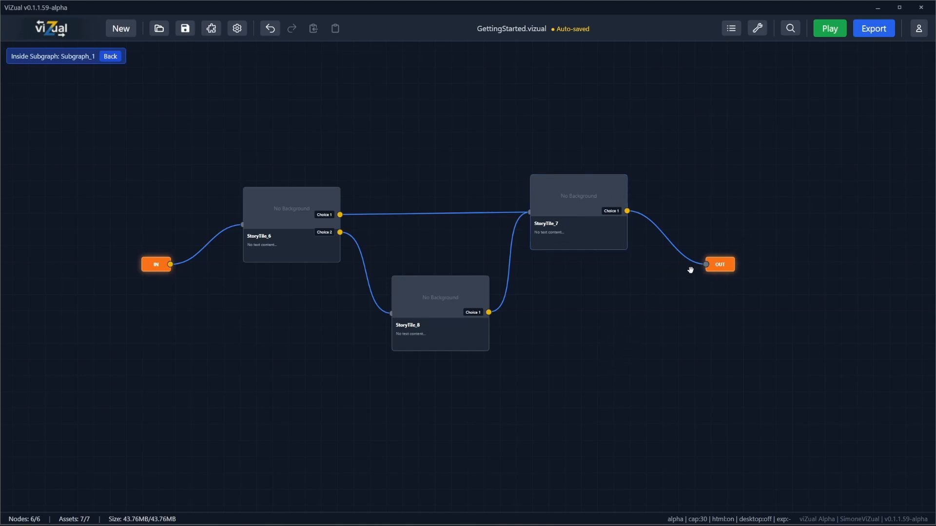
click(109, 57)
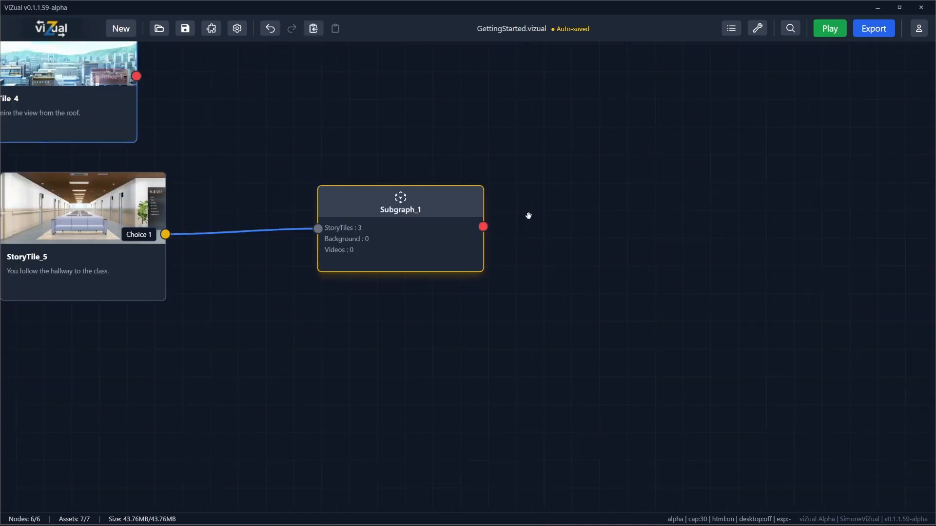
Step: Duplicate the subgraph as a linked instance, connect the original's output to it, and select the new instance
click(414, 226)
key(ctrl+c)
key(ctrl+v)
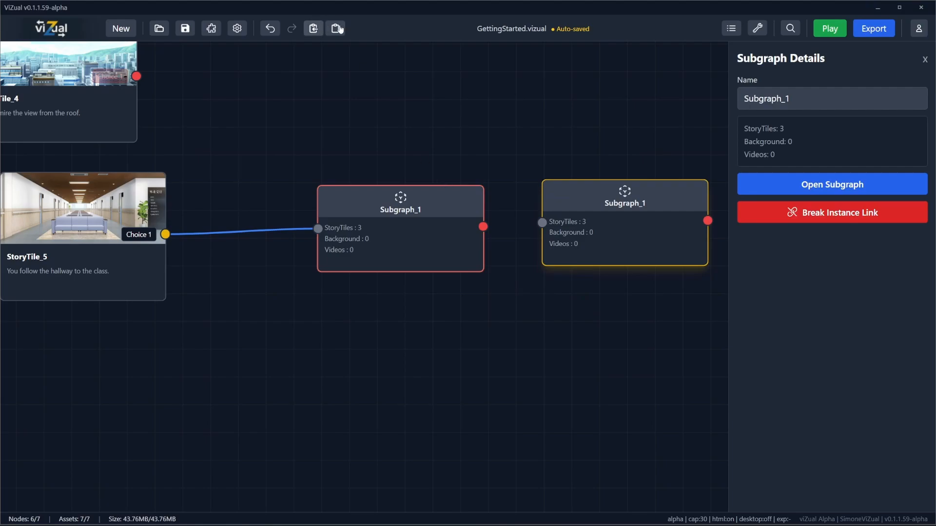
drag(540, 96, 329, 69)
drag(272, 200, 331, 195)
drag(410, 202, 433, 207)
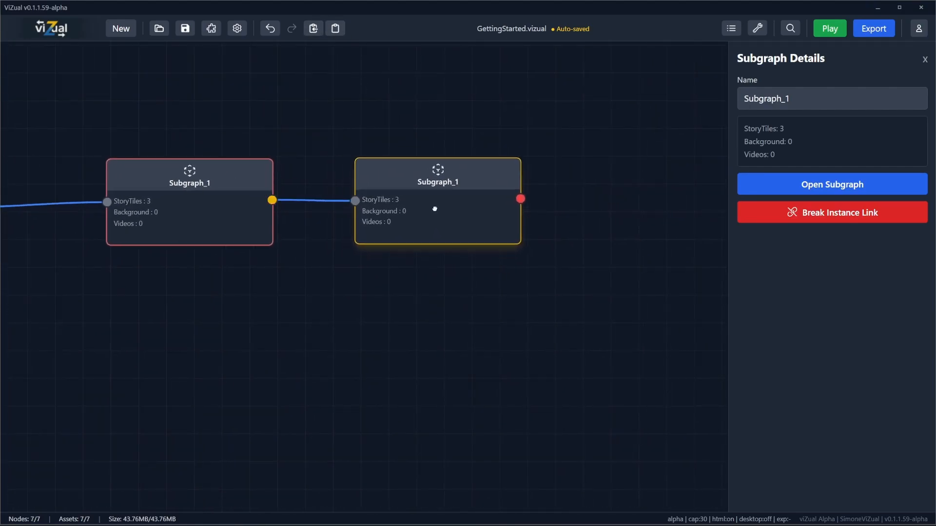
click(377, 330)
click(418, 213)
scroll(267, 326, down, 2)
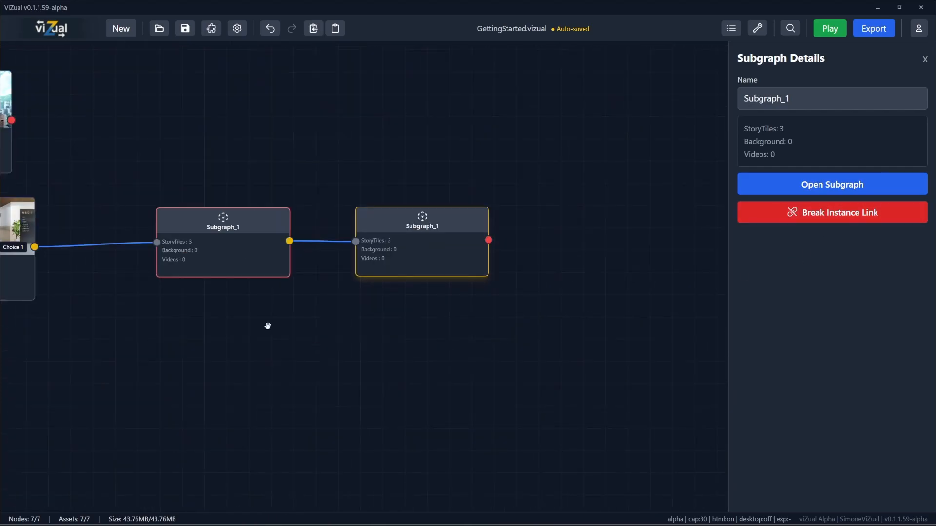
Step: Inside the first subgraph, add a third choice to StoryTile_6 that leads through a new story tile to StoryTile_7, then return to the main graph
double_click(226, 238)
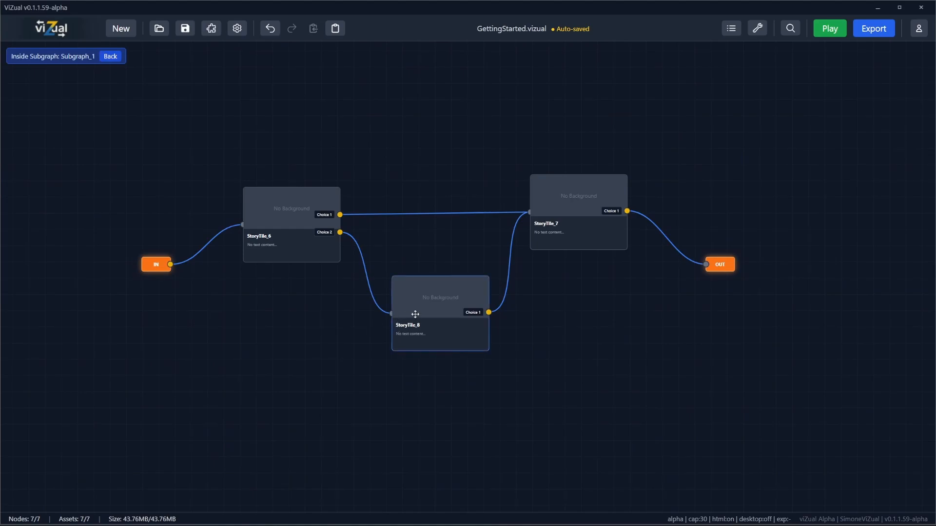
click(415, 314)
click(322, 253)
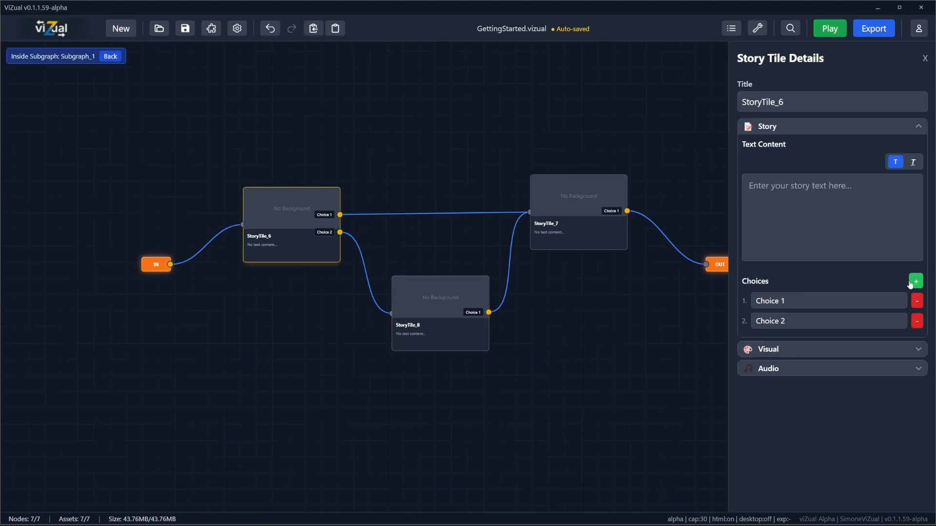
click(916, 282)
drag(340, 241, 530, 213)
click(110, 56)
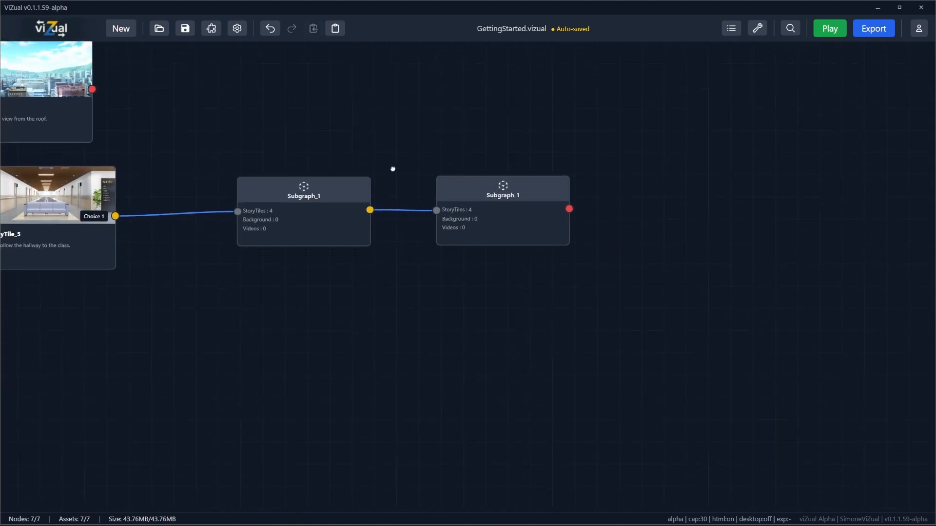
Step: Check the second subgraph instance's contents, return to the main graph and save the project
double_click(509, 213)
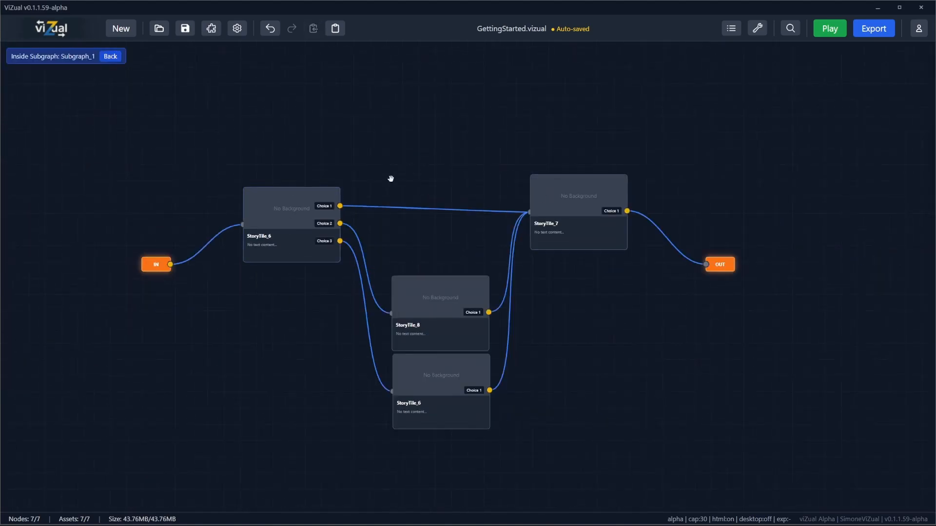
click(108, 56)
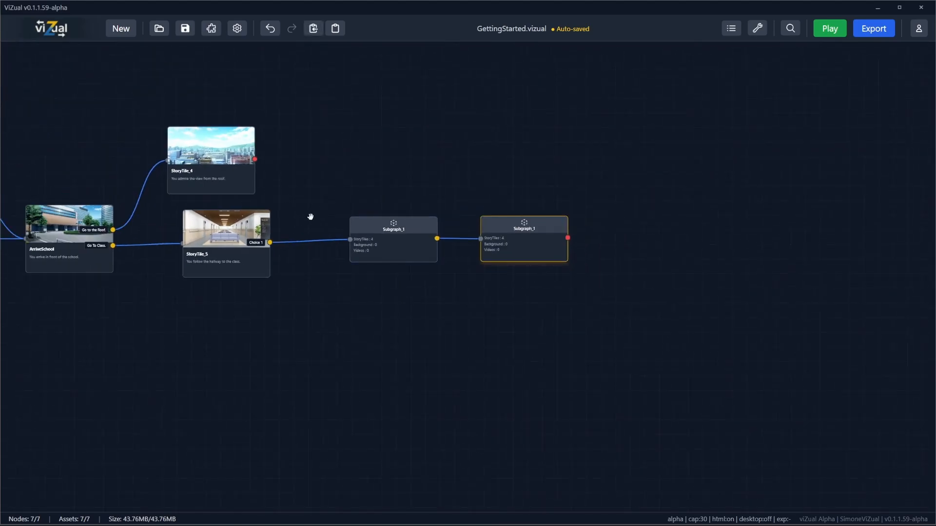
key(ctrl+s)
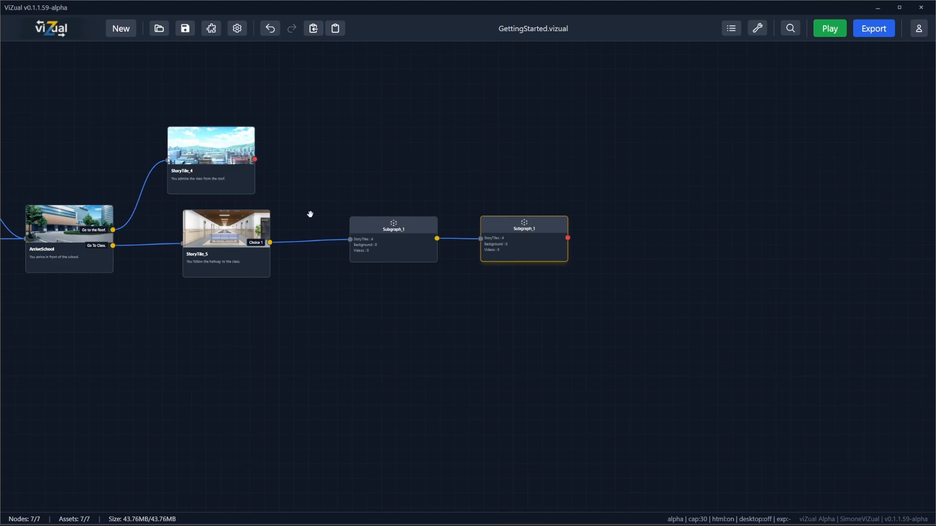
Step: Paste a third subgraph instance, place it in line after the second one and connect the second's output to it
drag(494, 171, 564, 307)
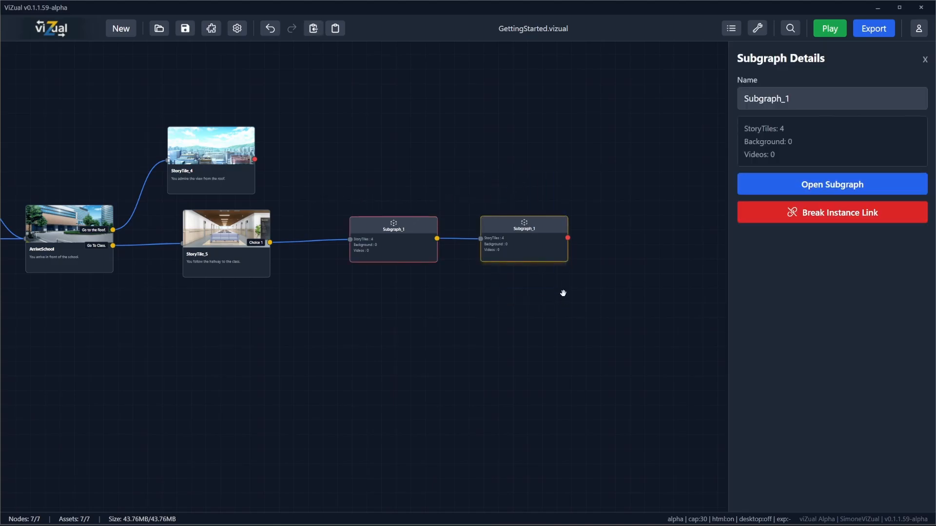
key(ctrl+v)
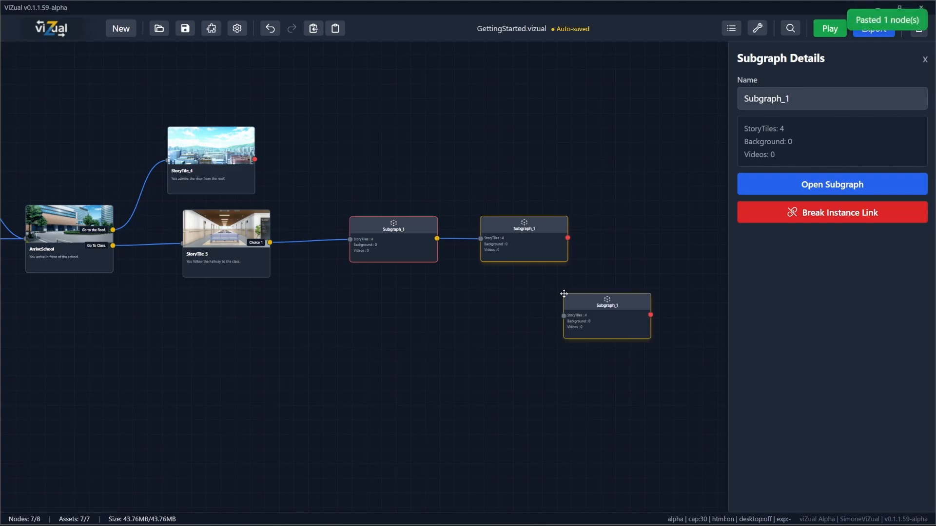
drag(594, 318, 615, 241)
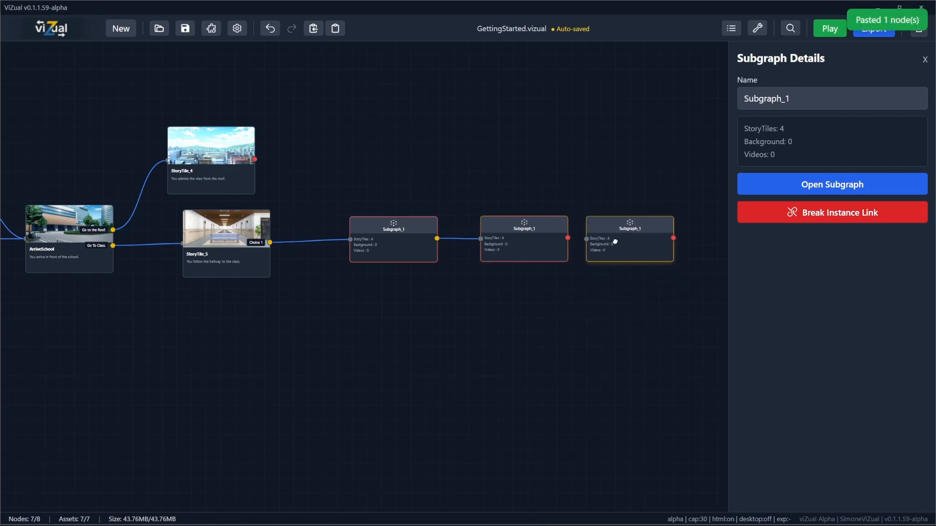
click(587, 293)
click(520, 228)
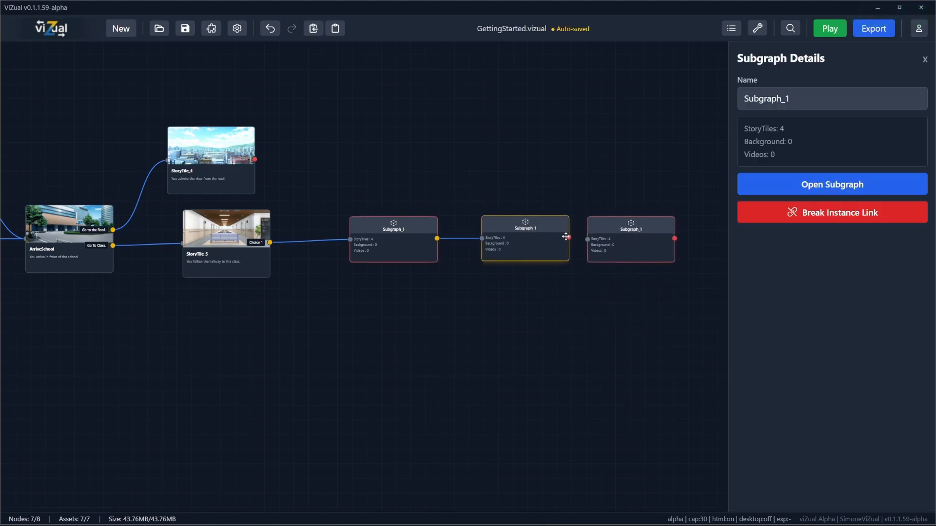
drag(569, 238, 606, 240)
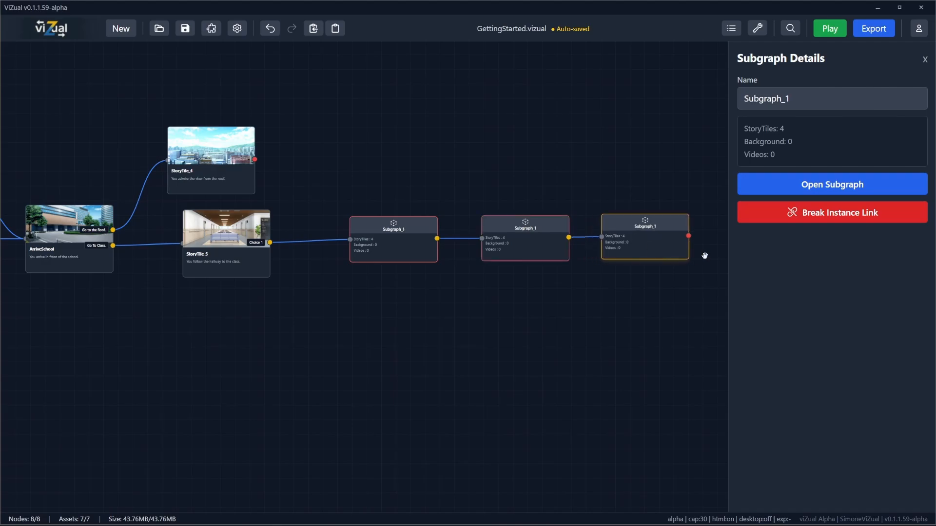
Step: Break the third subgraph's instance link and open the detached subgraph
click(771, 216)
drag(672, 215, 557, 218)
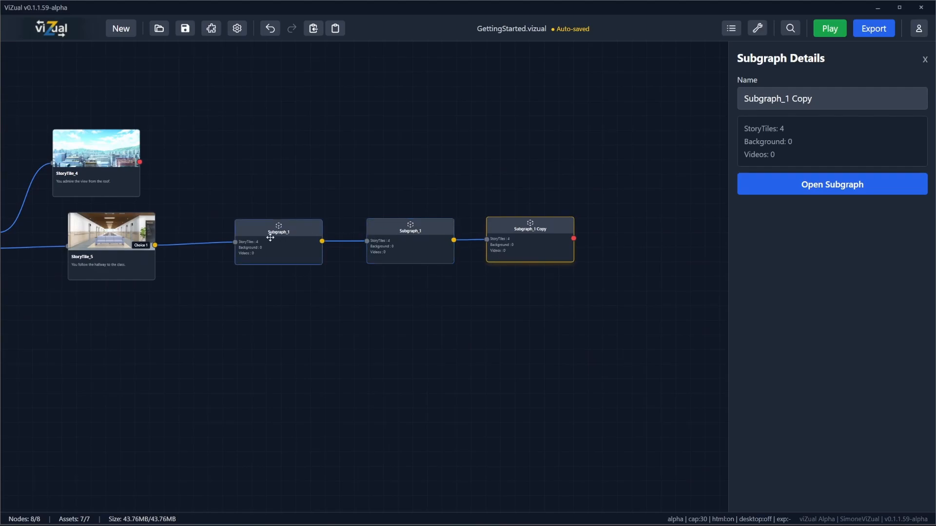
double_click(526, 242)
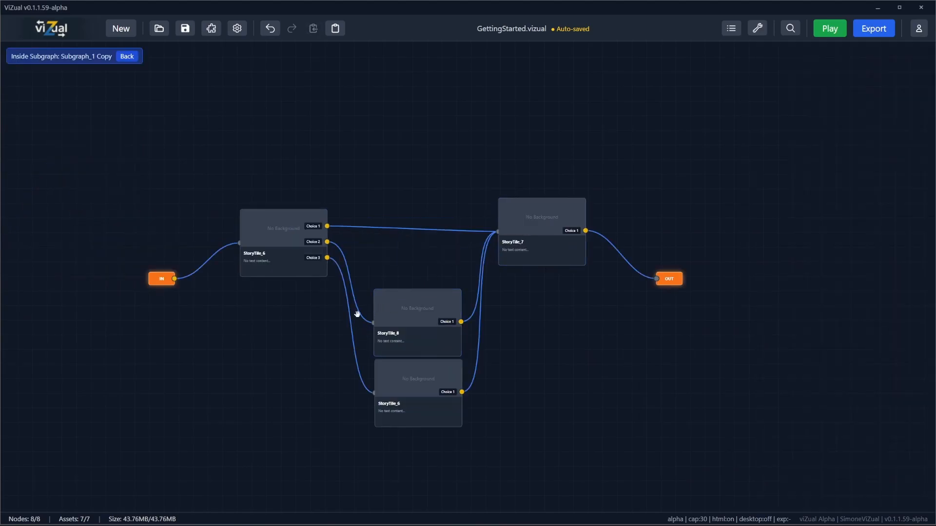
Step: Add a fourth choice to StoryTile_6 that leads through a new story tile to StoryTile_7, then return to the main graph
click(280, 259)
click(916, 281)
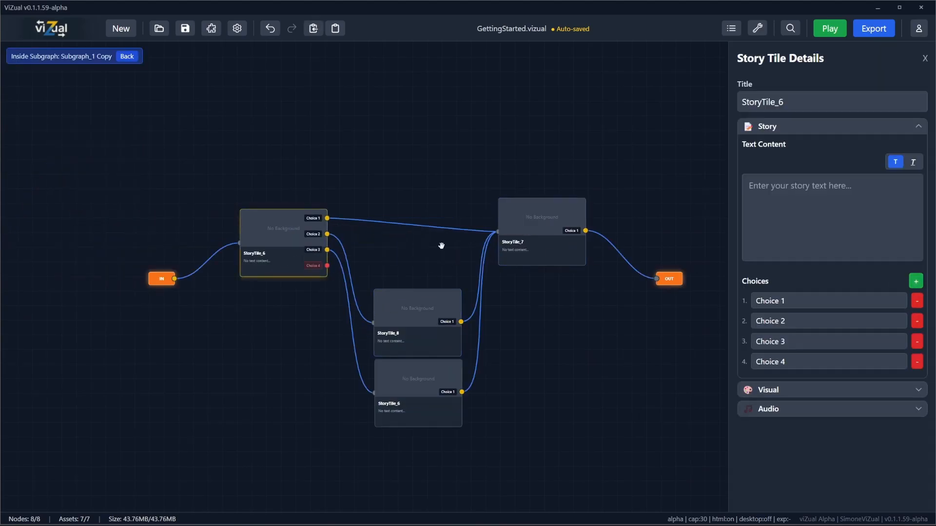
drag(327, 266, 498, 232)
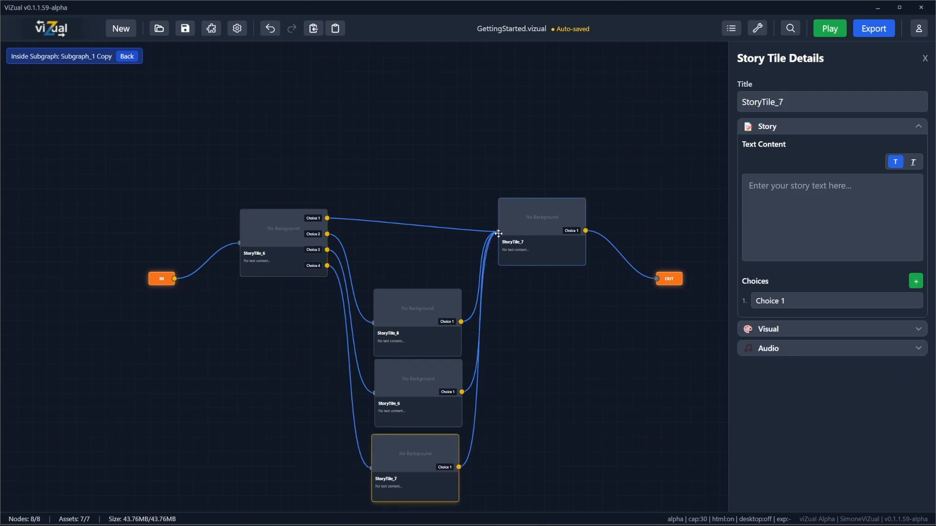
click(129, 61)
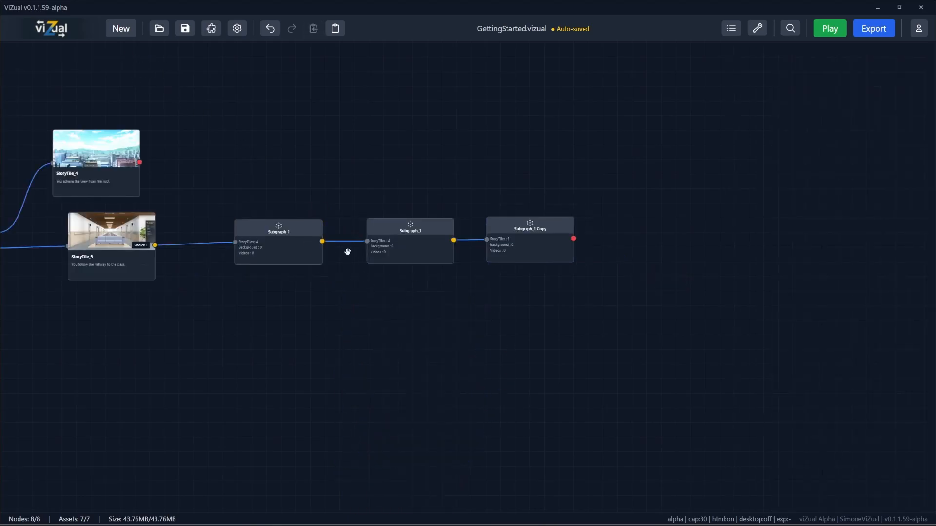
Step: Open the first Subgraph_1 to compare its contents with the detached copy, then return to the main graph
scroll(346, 250, up, 2)
double_click(249, 241)
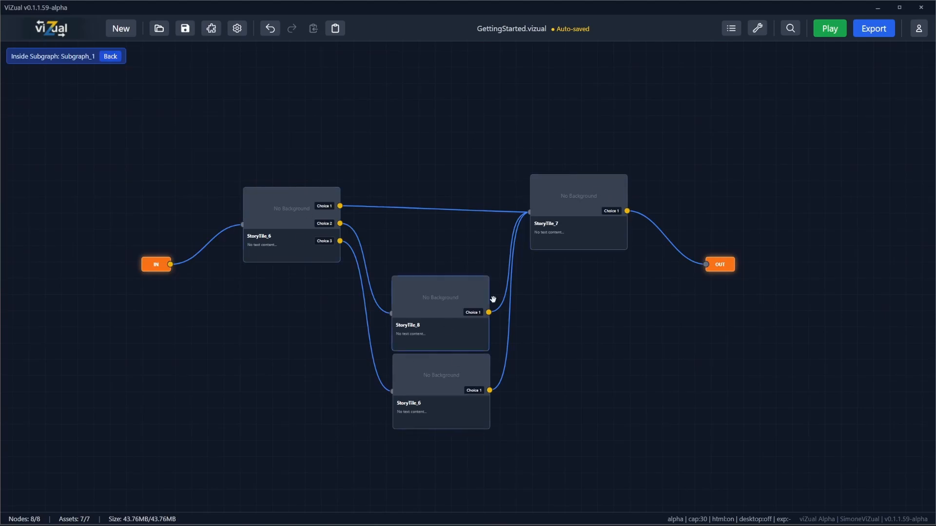
click(112, 57)
Step: Duplicate Subgraph_1 Copy, place the pasted instance in line after it, and connect the original's output to the new instance
click(647, 237)
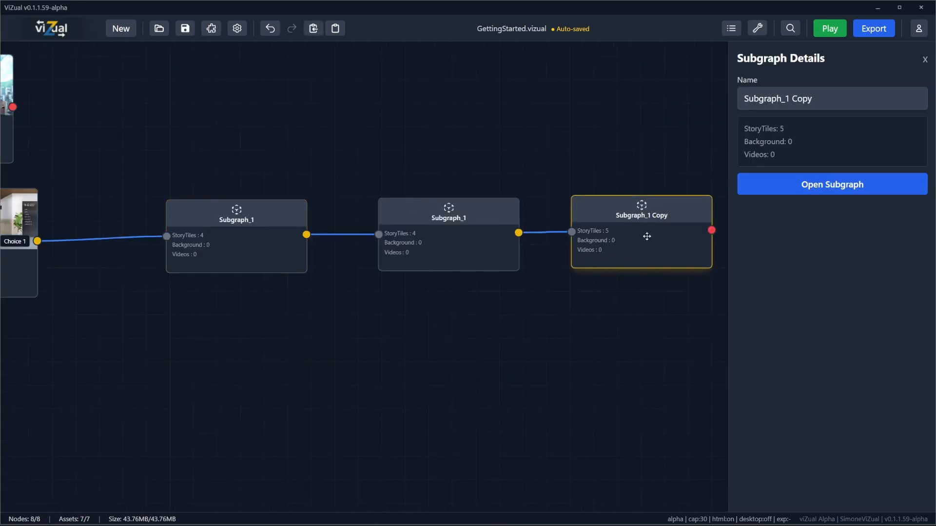
drag(648, 252, 384, 248)
key(ctrl+c)
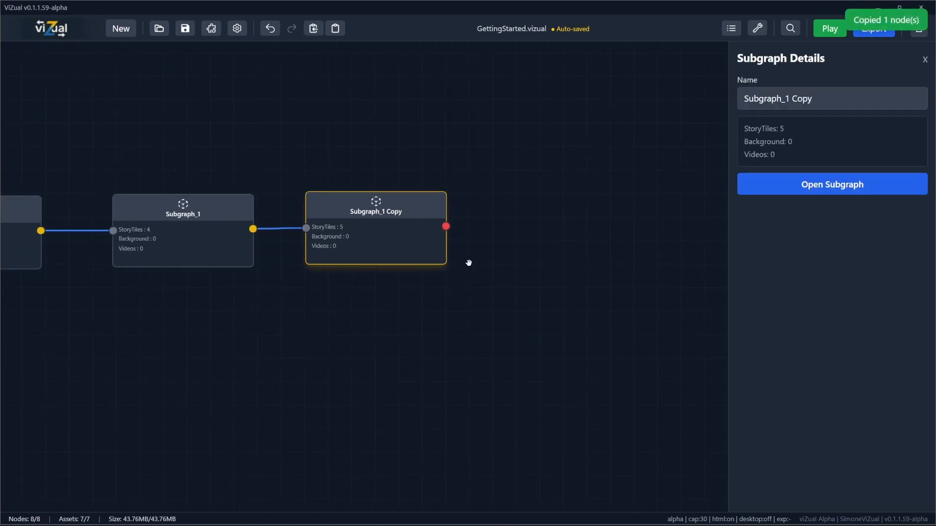
key(ctrl+v)
drag(452, 294, 555, 224)
drag(446, 227, 503, 224)
scroll(424, 313, down, 3)
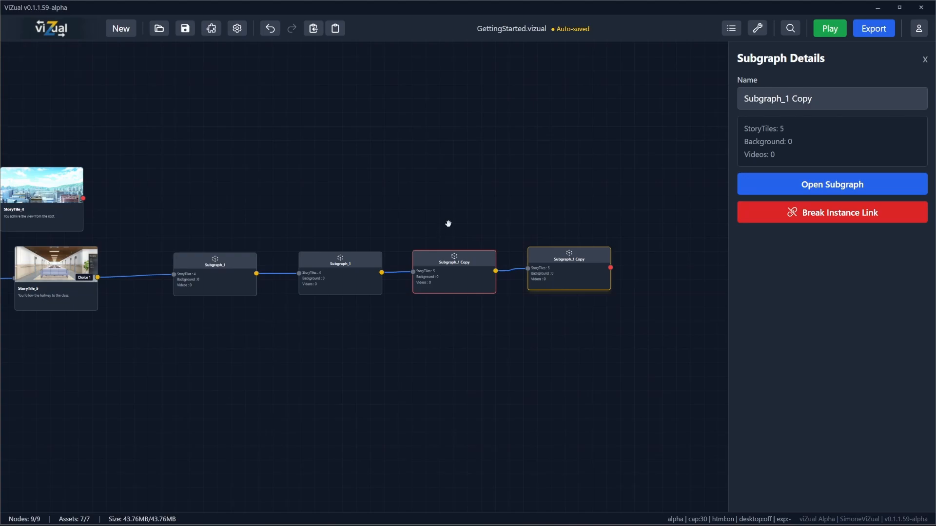
drag(97, 241, 442, 232)
drag(282, 225, 322, 220)
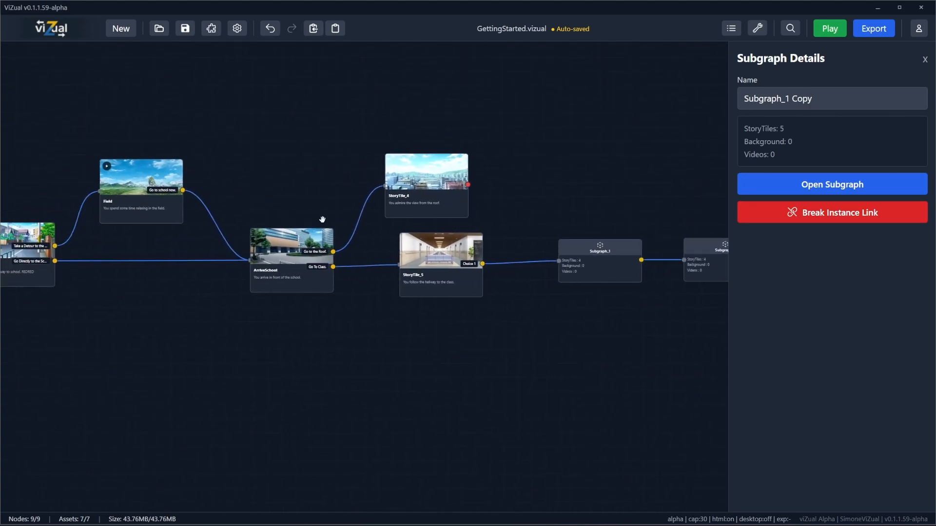
drag(474, 219, 251, 209)
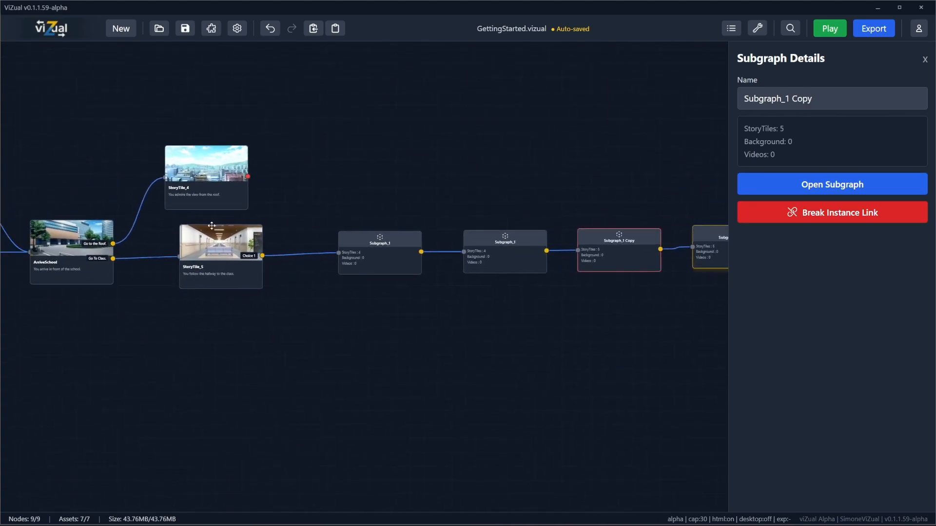
drag(173, 226, 568, 244)
drag(622, 215, 78, 180)
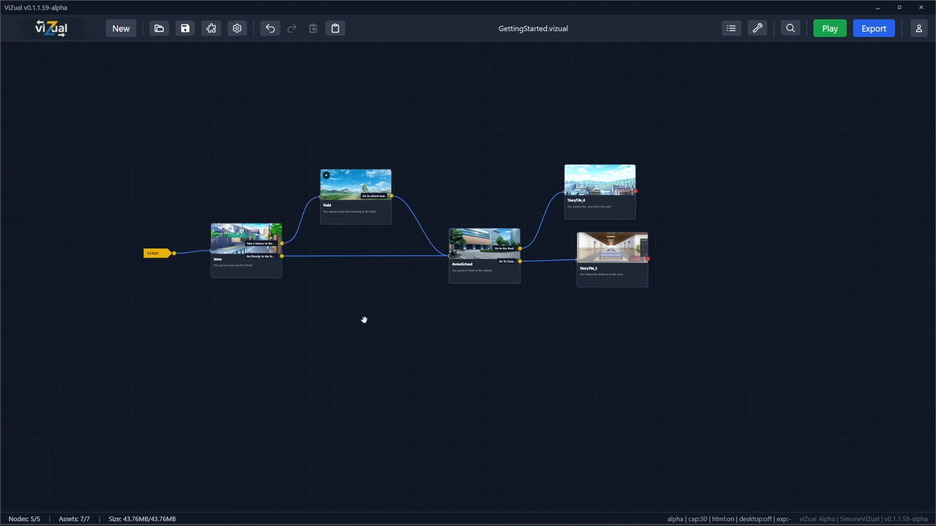
Step: Examine the story graph's flow from the Start node through to StoryTile_4 and StoryTile_5, including the zoomed-out overview
drag(364, 320, 410, 309)
scroll(352, 244, up, 2)
scroll(292, 292, up, 1)
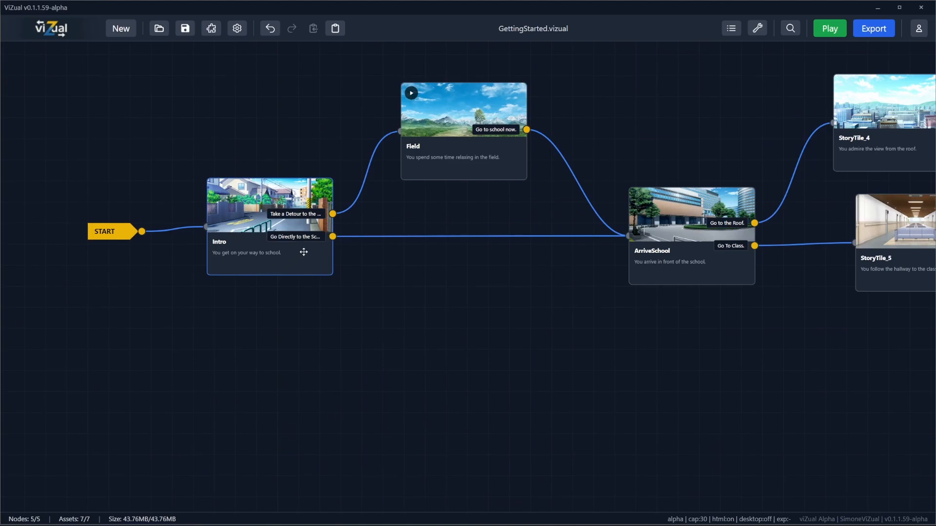
drag(726, 252, 553, 244)
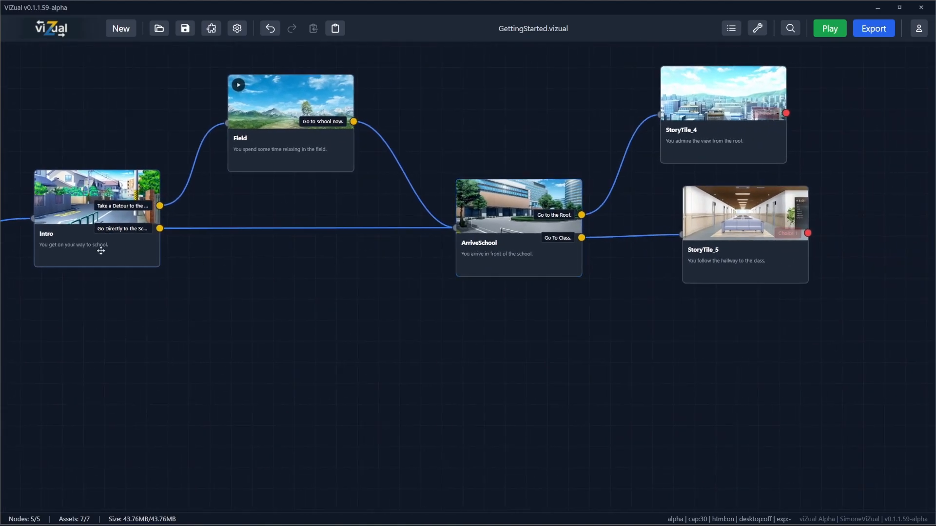
drag(688, 254, 654, 250)
drag(441, 265, 561, 261)
scroll(465, 269, down, 3)
drag(498, 272, 607, 307)
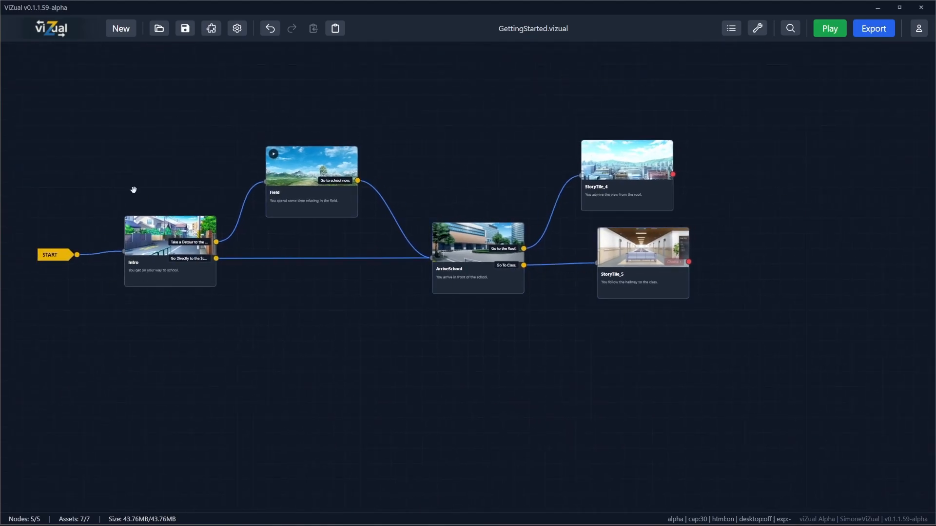
drag(714, 341, 626, 336)
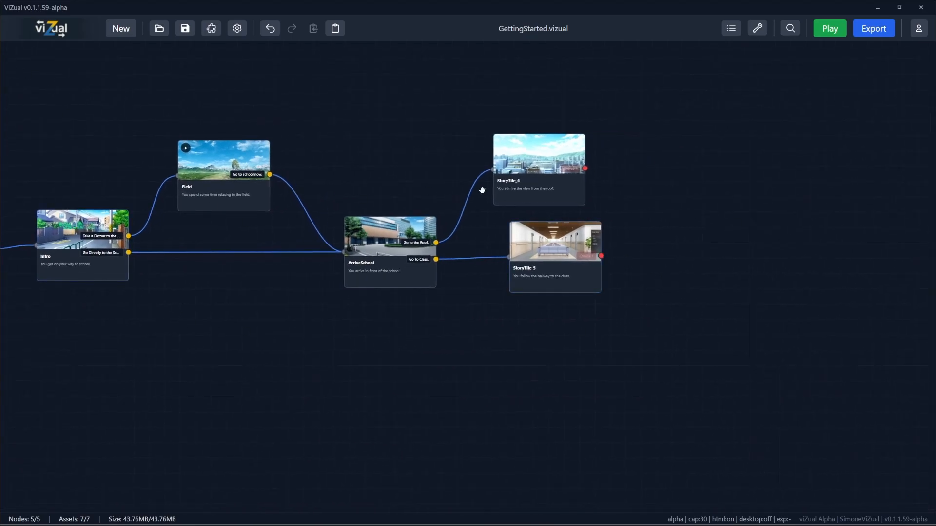
drag(733, 329, 537, 326)
scroll(537, 326, down, 7)
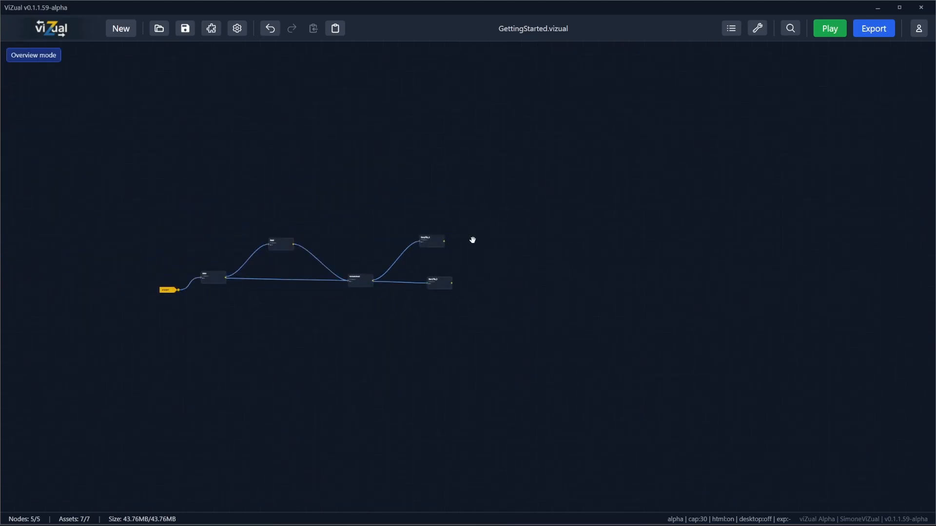
scroll(449, 349, up, 8)
drag(453, 355, 421, 285)
scroll(733, 314, down, 2)
Step: Add a second choice named "Rewind the Day" to StoryTile_5 and lead it to a new story tile below and beyond it
click(164, 263)
click(439, 268)
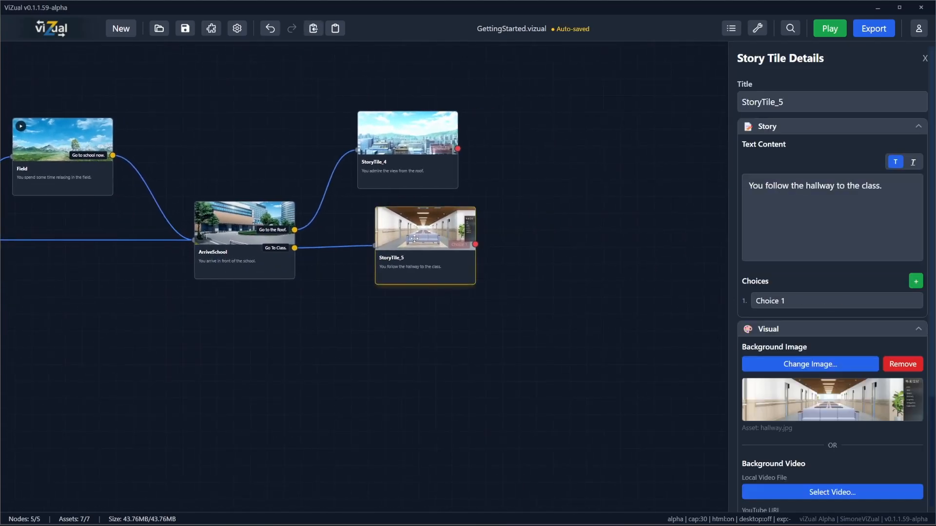
click(920, 284)
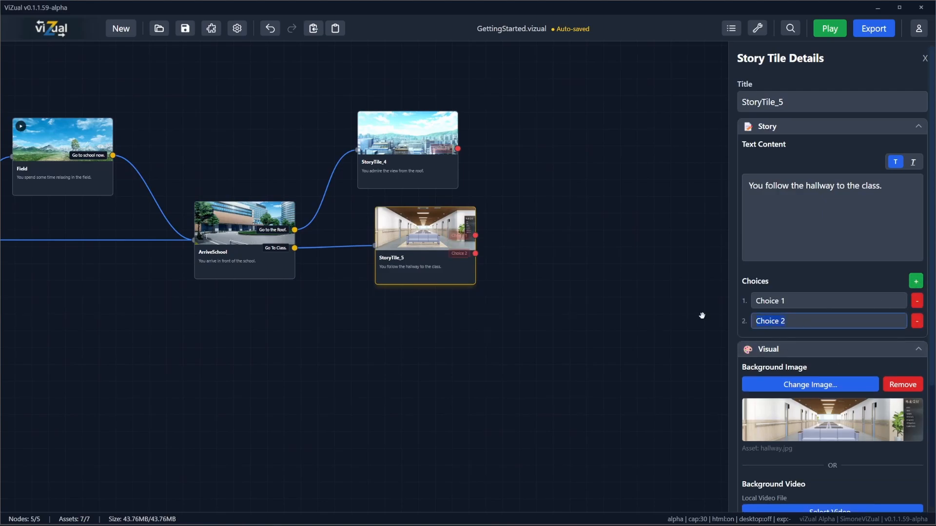
text(Rewind the Day)
drag(475, 253, 561, 328)
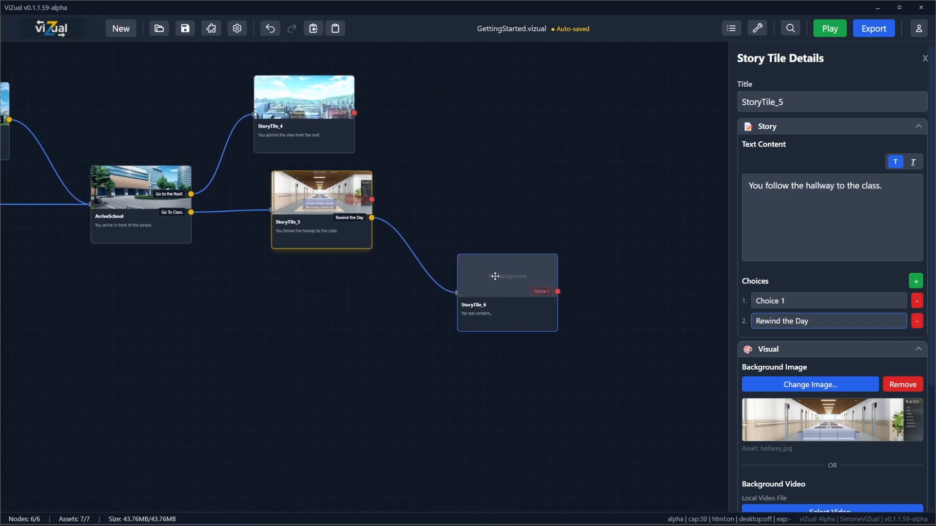
Step: Convert the new story tile after "Rewind the Day" to a teleporter and set its target to Intro
right_click(496, 277)
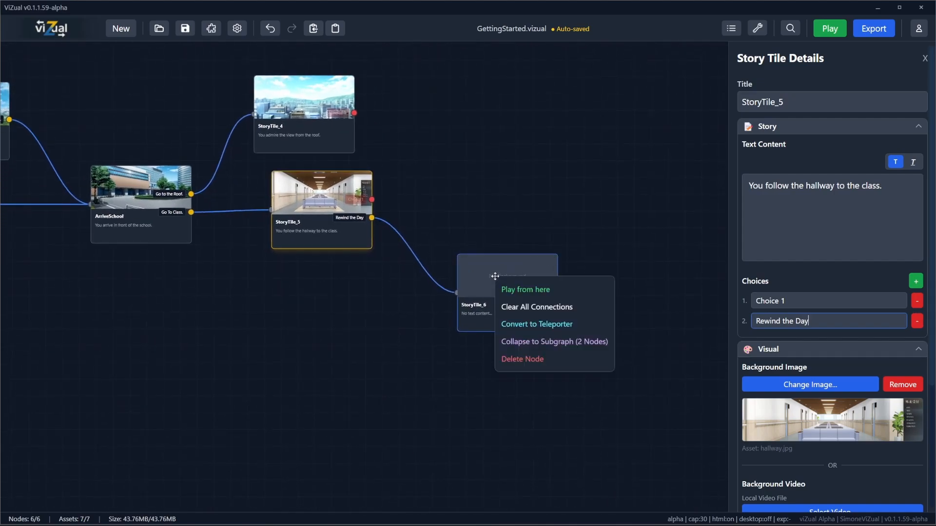
click(525, 335)
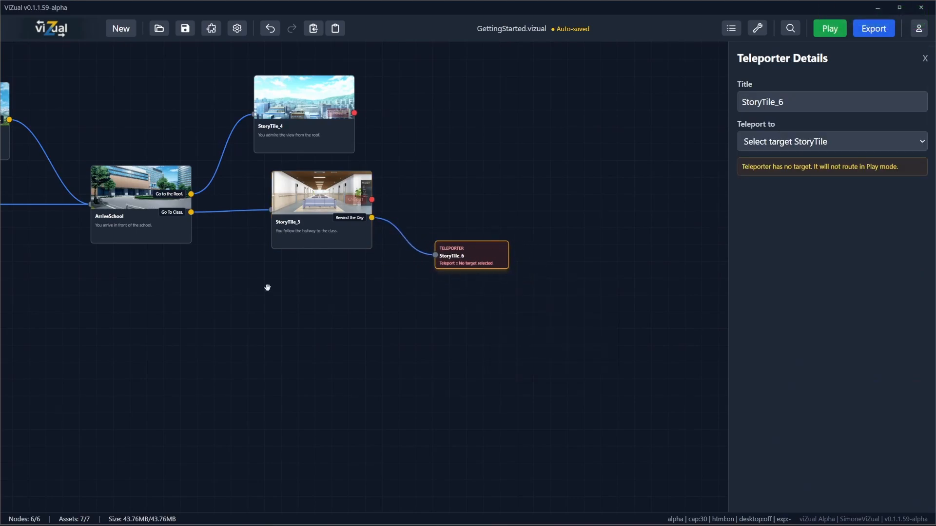
drag(272, 289, 775, 304)
drag(599, 285, 79, 236)
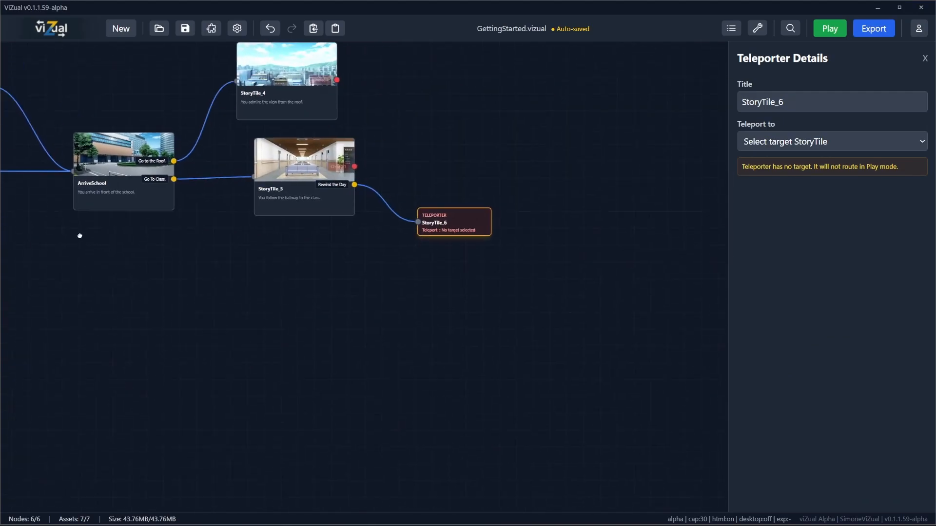
click(820, 141)
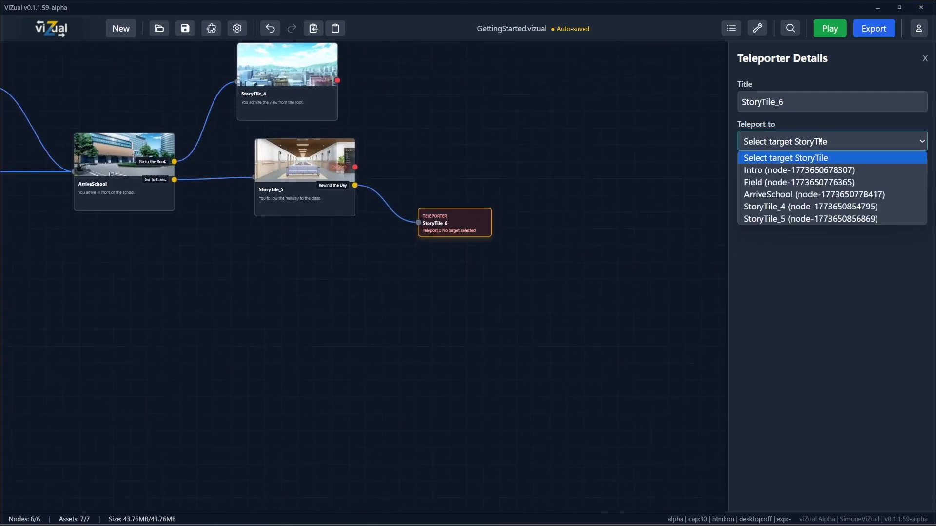
click(819, 170)
Step: Try to retitle the teleporter as RewindDay
click(809, 110)
drag(810, 109, 718, 104)
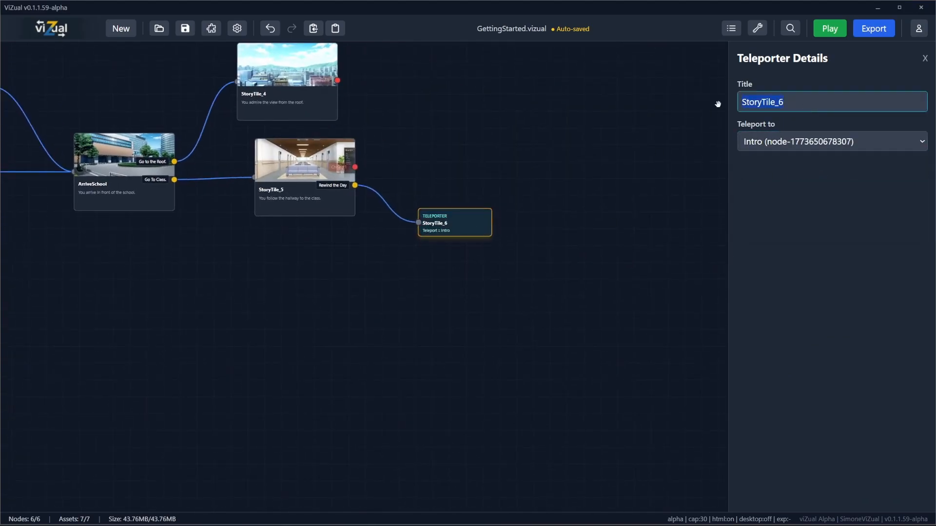
text(RewindT)
key(BackSpace)
text(Day)
click(566, 155)
Step: Save the project and lead StoryTile_5's Choice 1 to a new story tile above the teleporter
drag(566, 155, 687, 159)
key(ctrl+s)
mouse_move(487, 137)
mouse_down()
mouse_move(810, 189)
mouse_move(646, 196)
mouse_move(729, 171)
mouse_up()
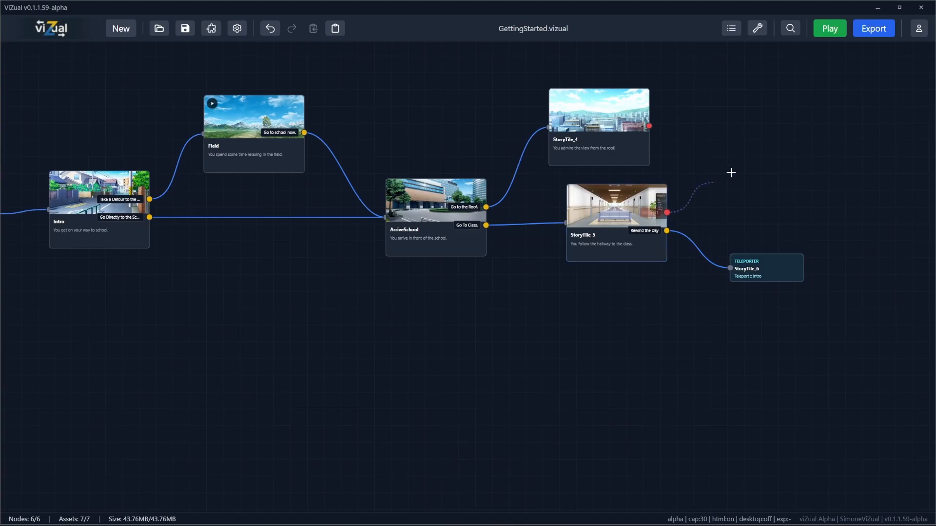
click(777, 160)
Step: Play the story from the start, going directly to the school, to class and through "Rewind the Day" to test the teleporter
click(830, 28)
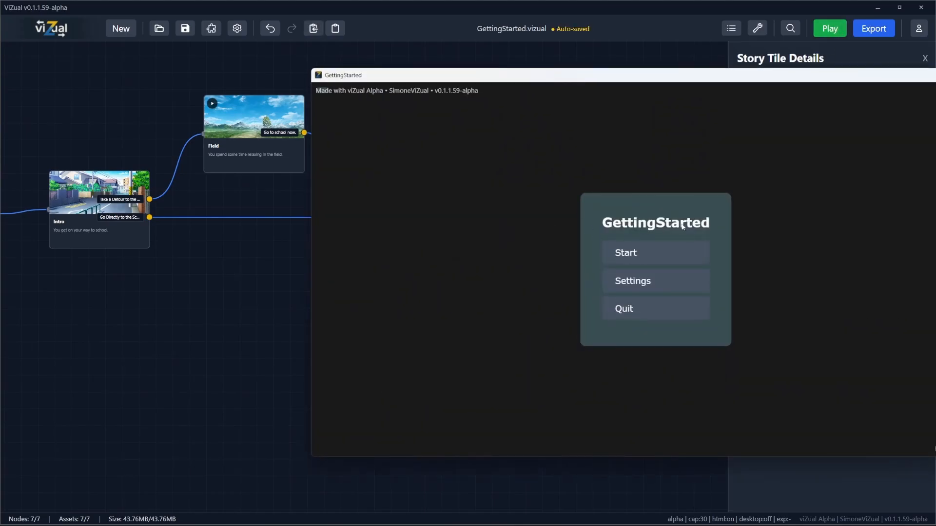
click(440, 257)
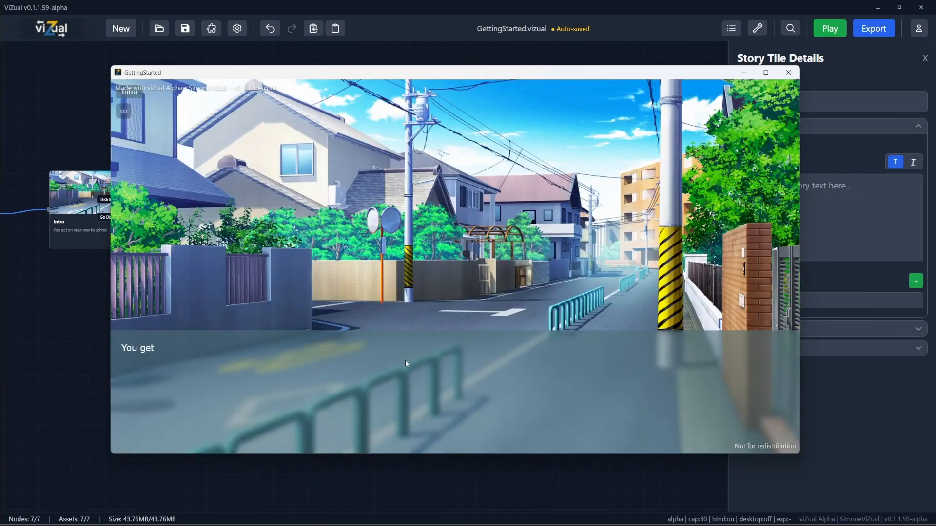
click(196, 439)
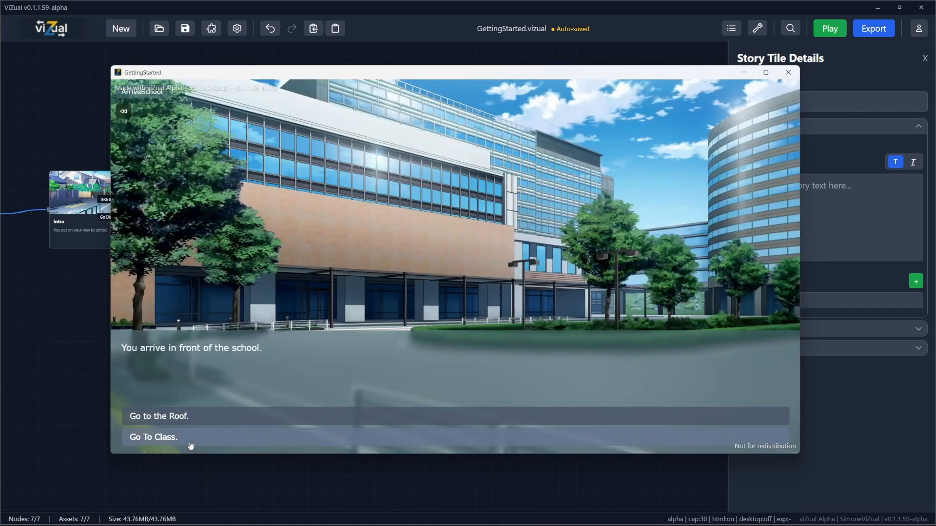
click(190, 445)
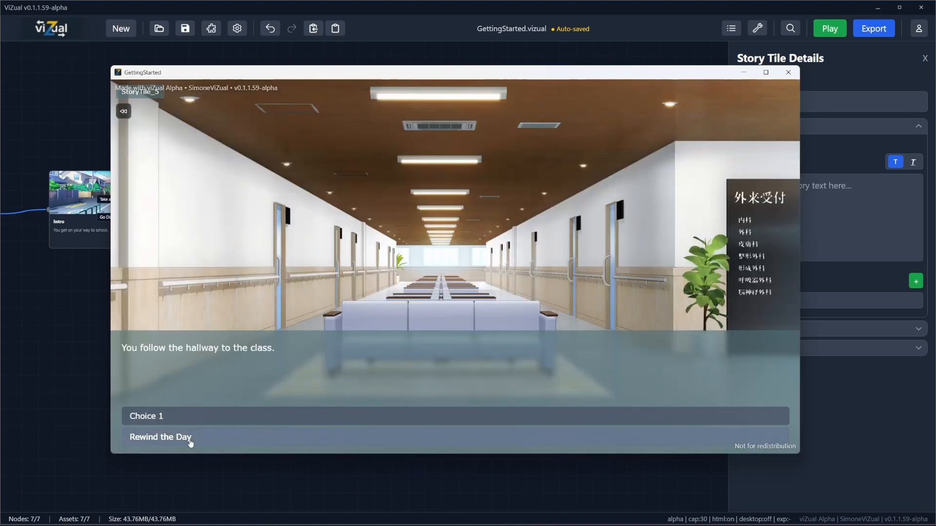
click(198, 439)
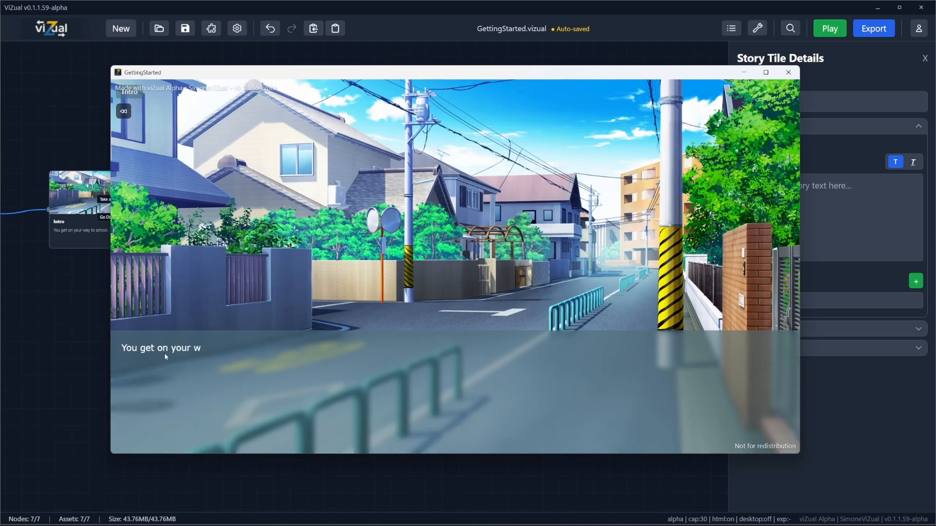
drag(471, 73, 460, 381)
Step: Lead StoryTile_4's Choice 1 to a new story tile placed above StoryTile_7
drag(716, 295, 381, 263)
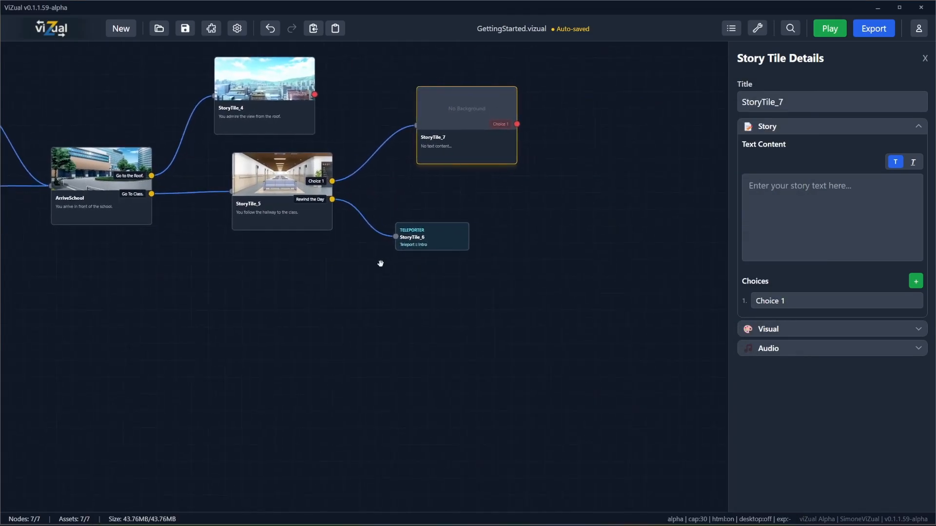
drag(169, 268, 727, 305)
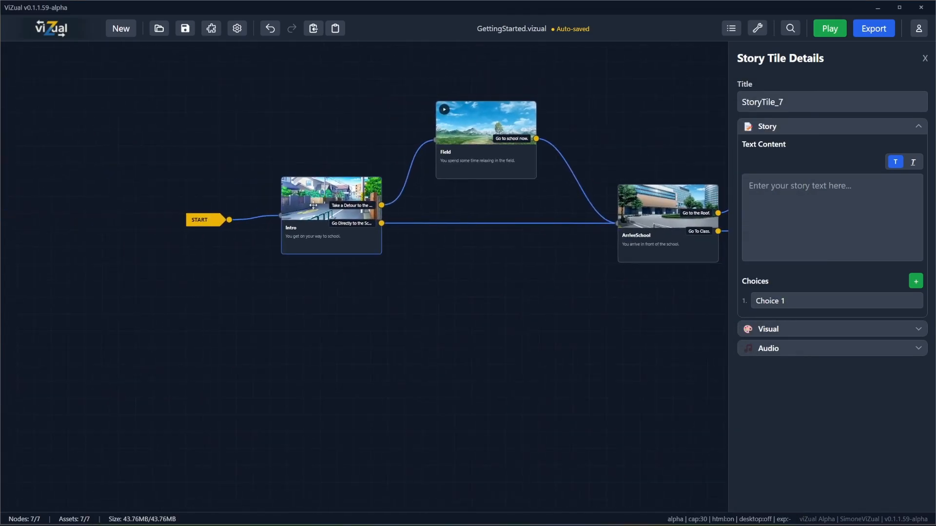
drag(615, 247, 295, 290)
drag(585, 179, 542, 107)
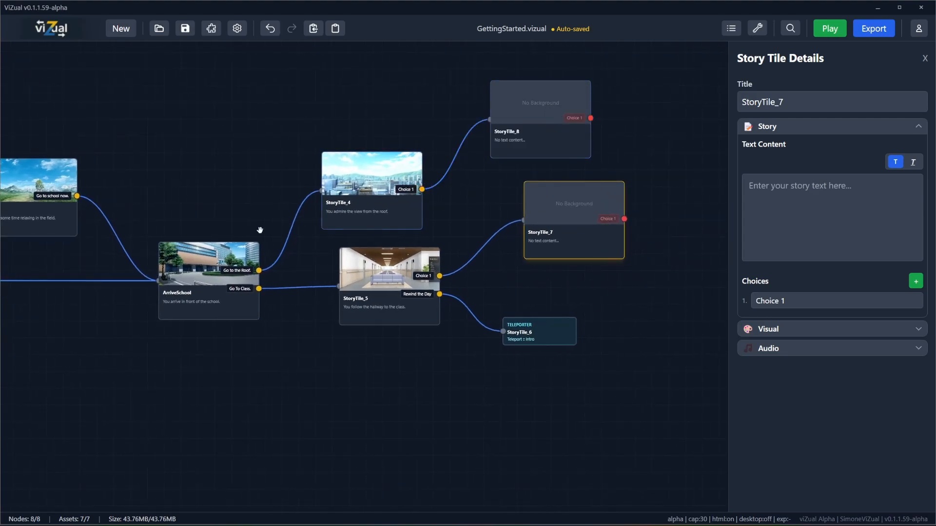
drag(103, 257, 188, 231)
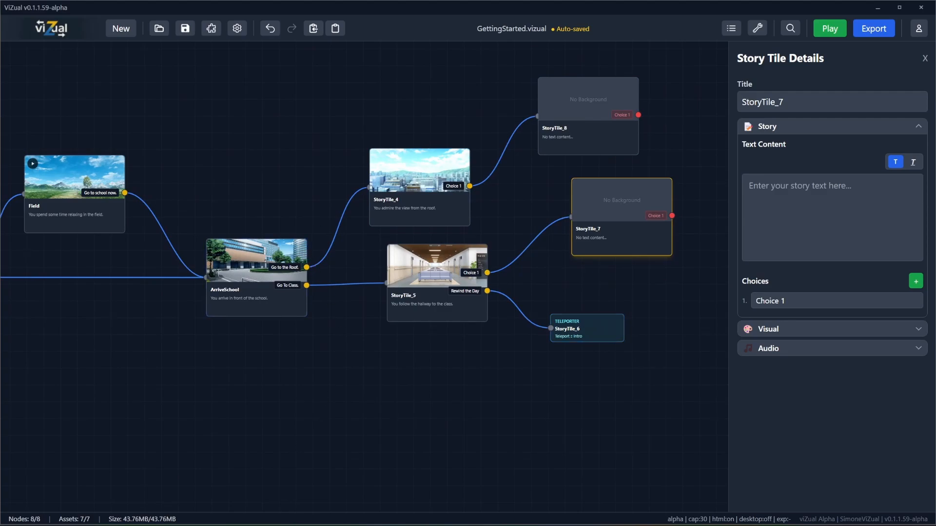
Step: Bring the GettingStarted play preview window back into view and close it
mouse_move(290, 525)
click(339, 490)
drag(544, 380, 509, 116)
click(743, 116)
Step: Open the Start node's settings and expand Global Settings and Development Tools to examine the Rewind options
drag(190, 160, 394, 138)
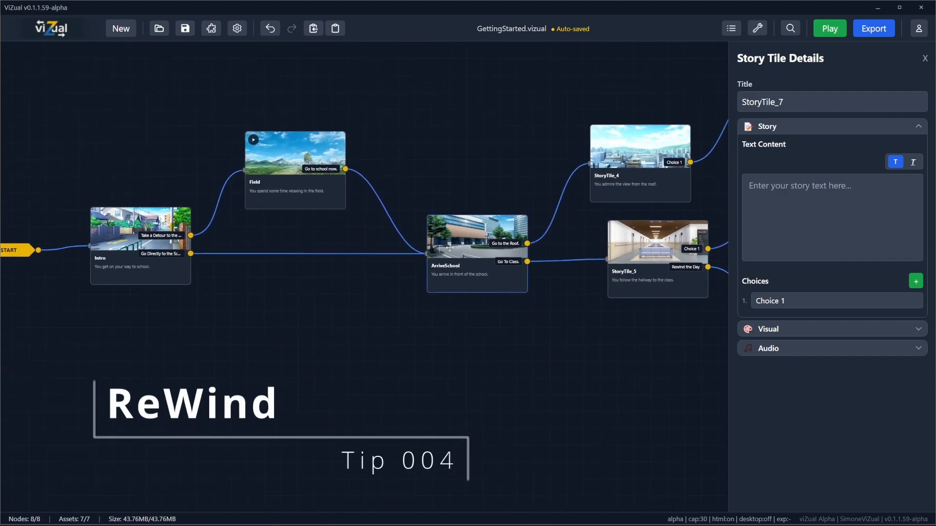
click(457, 246)
drag(149, 203, 279, 189)
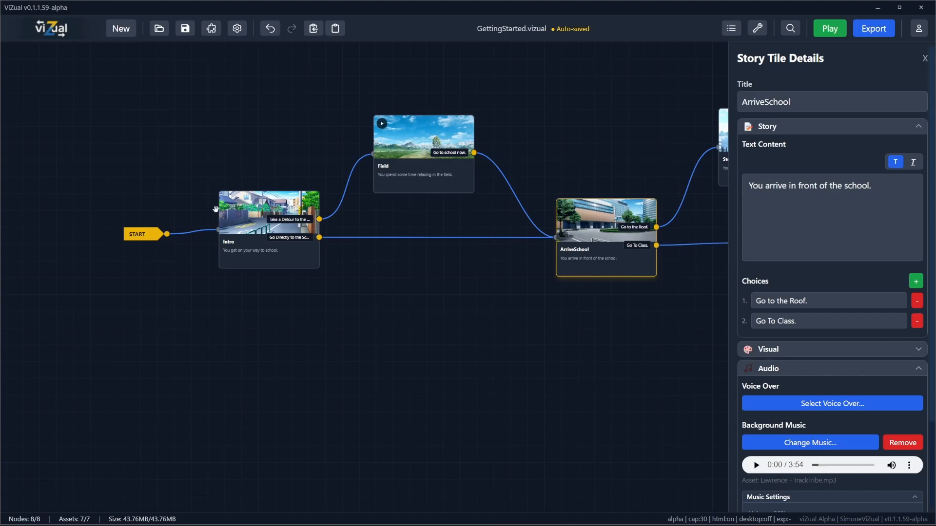
click(139, 234)
scroll(804, 284, down, 3)
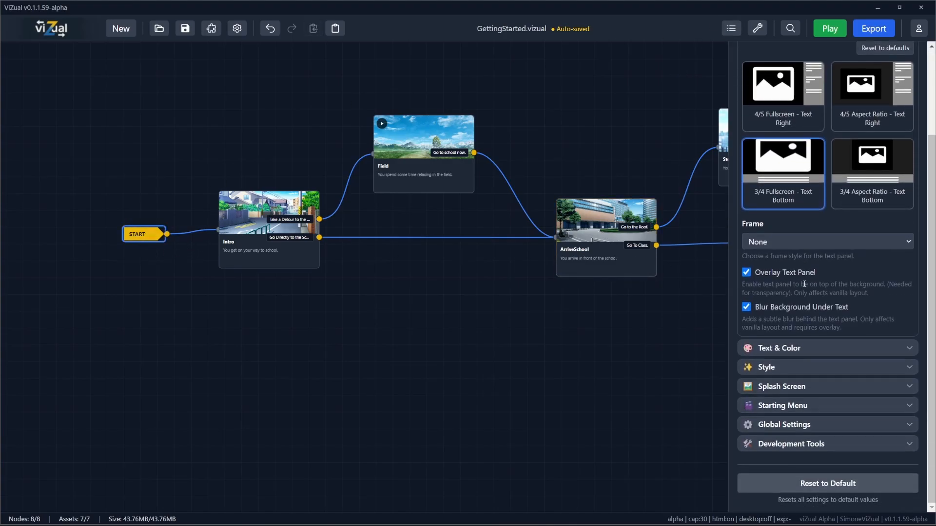
click(798, 426)
scroll(797, 428, down, 5)
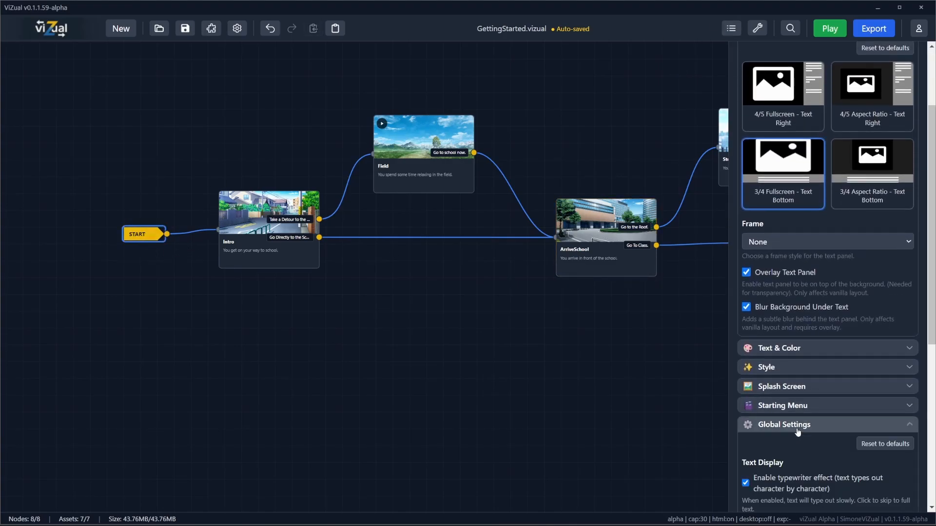
click(792, 444)
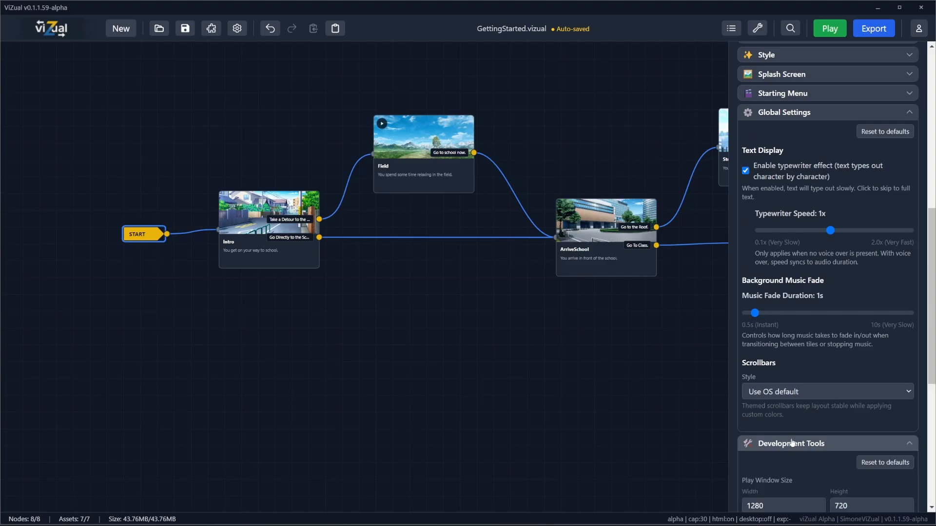
scroll(792, 439, down, 5)
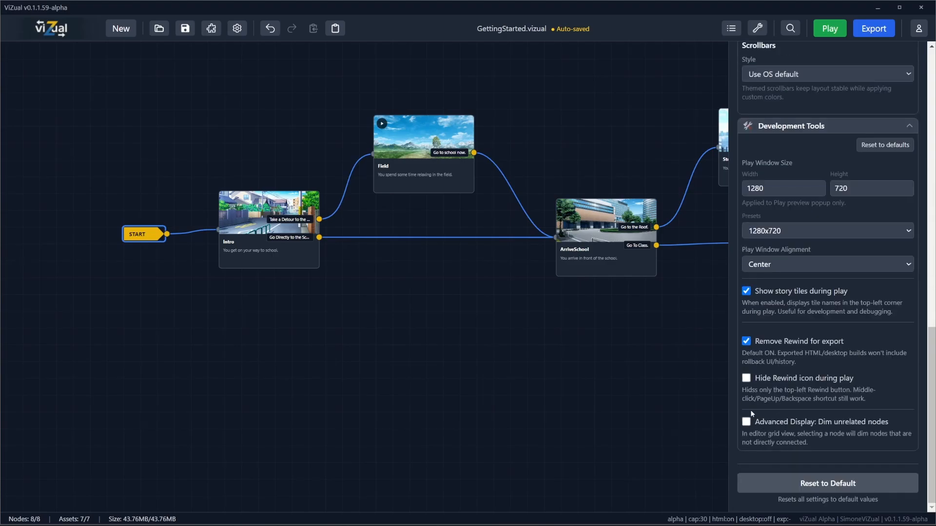
Step: Turn off Remove Rewind for export, and switch Hide Rewind icon during play on and back off
click(755, 381)
click(746, 341)
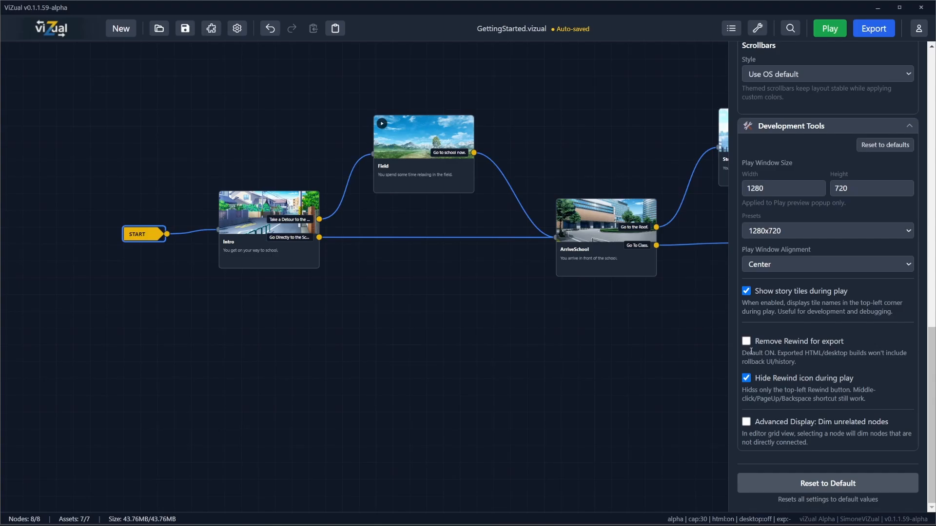
click(748, 378)
Step: Play the story from the start, take the detour to the Field, and rewind to the Intro
click(830, 34)
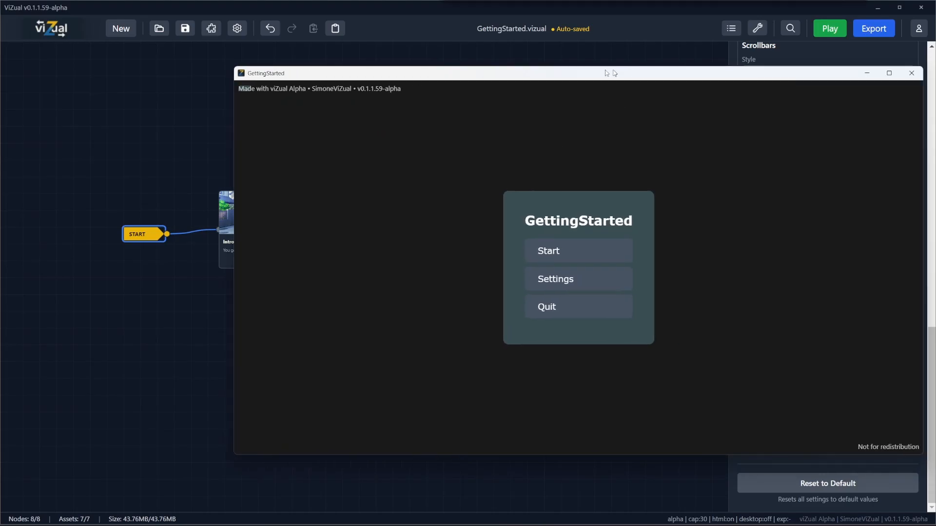
click(470, 253)
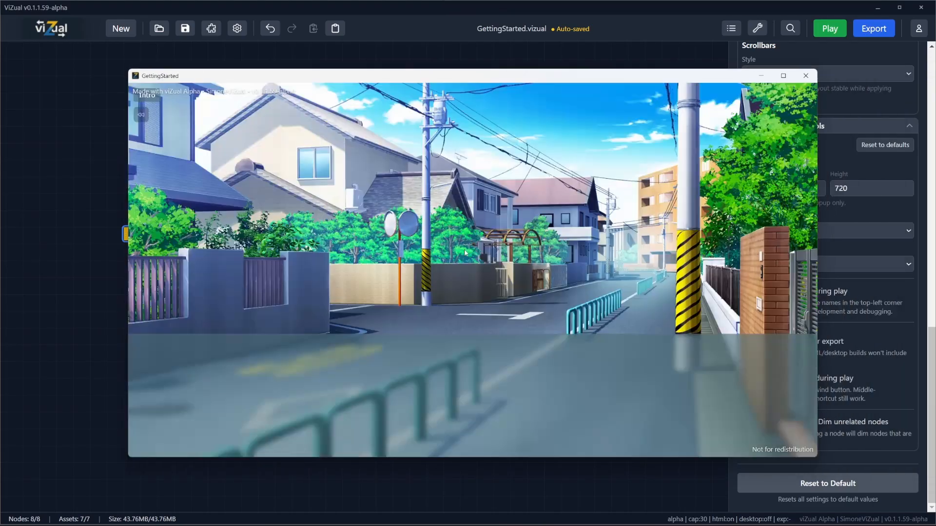
click(425, 356)
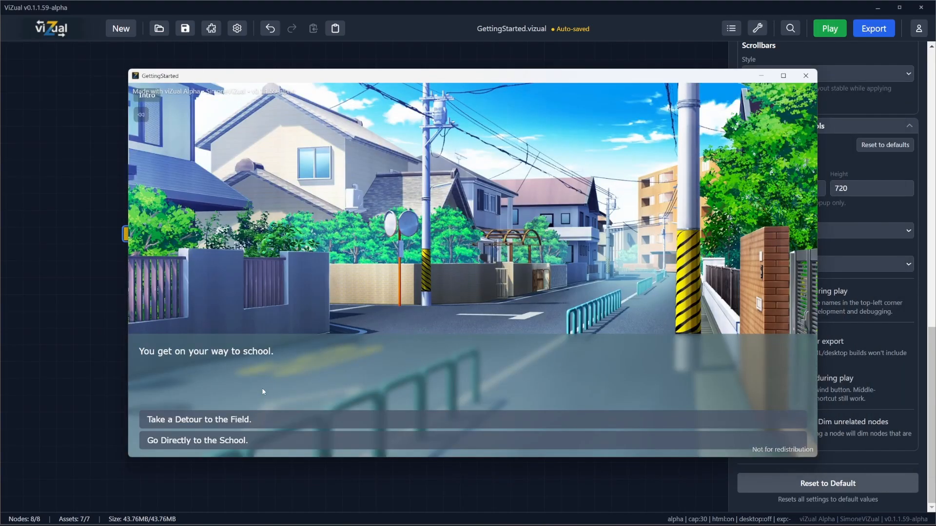
click(256, 422)
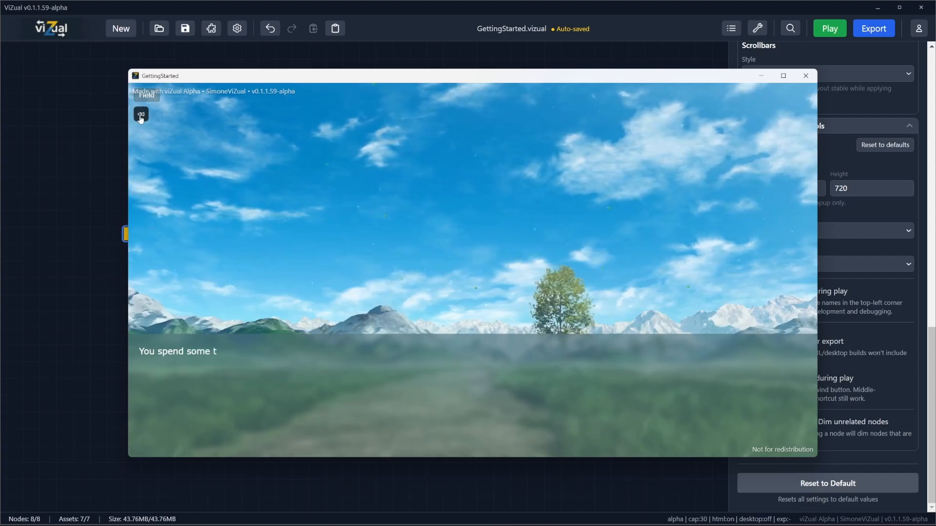
middle_click(379, 223)
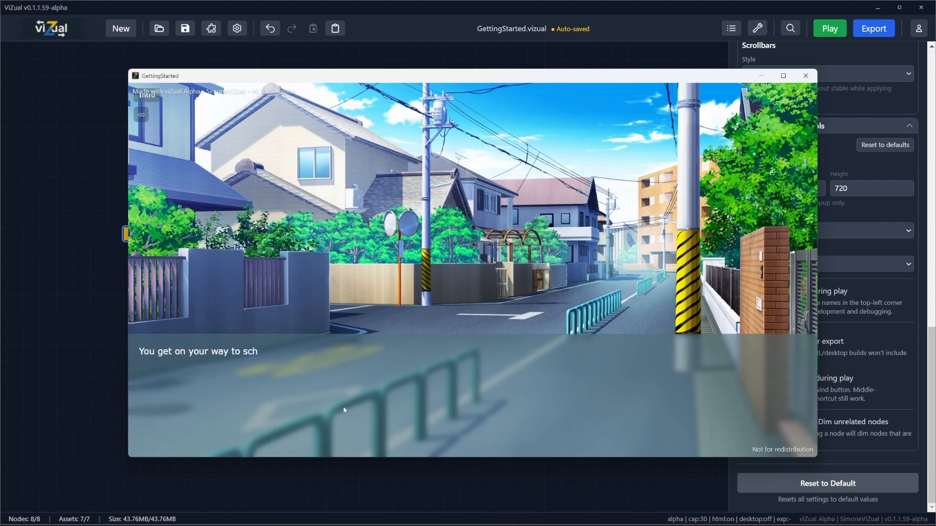
Step: Repeat the Field detour and the rewind to the Intro, and close the play preview
click(251, 420)
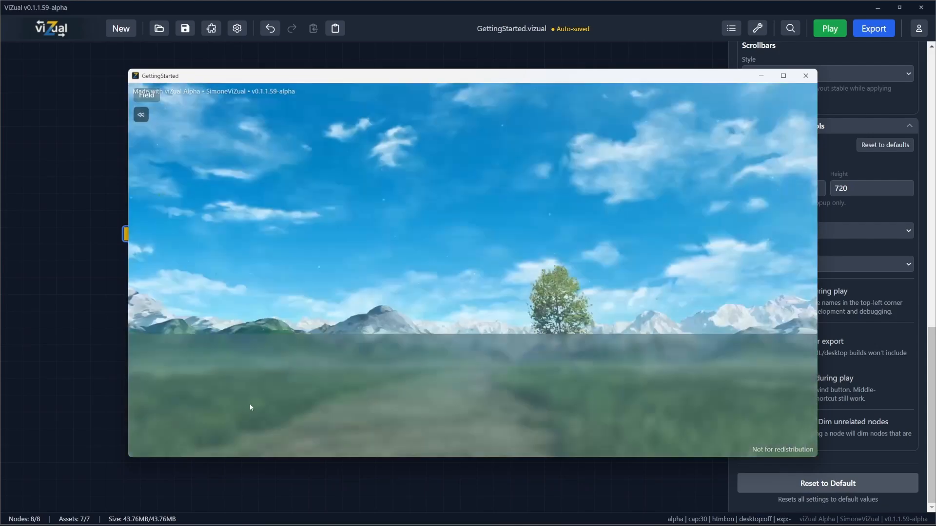
middle_click(351, 299)
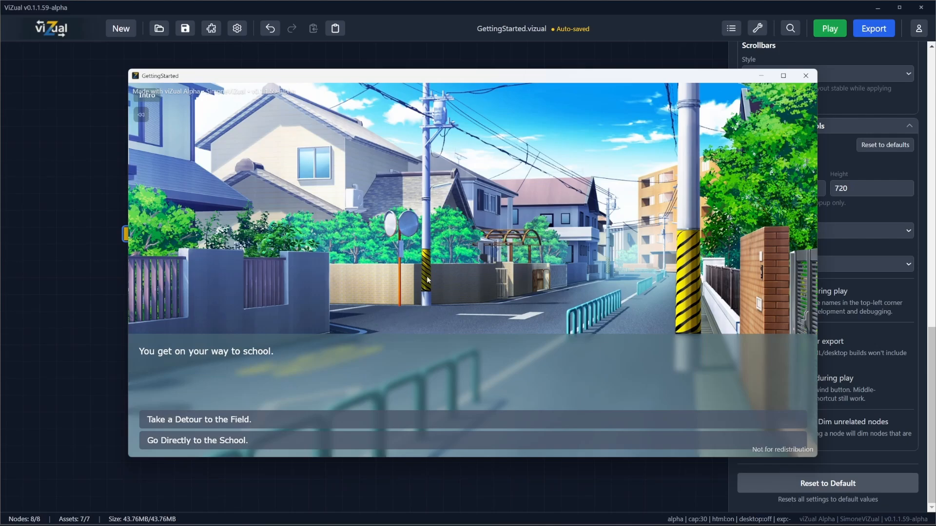
click(805, 76)
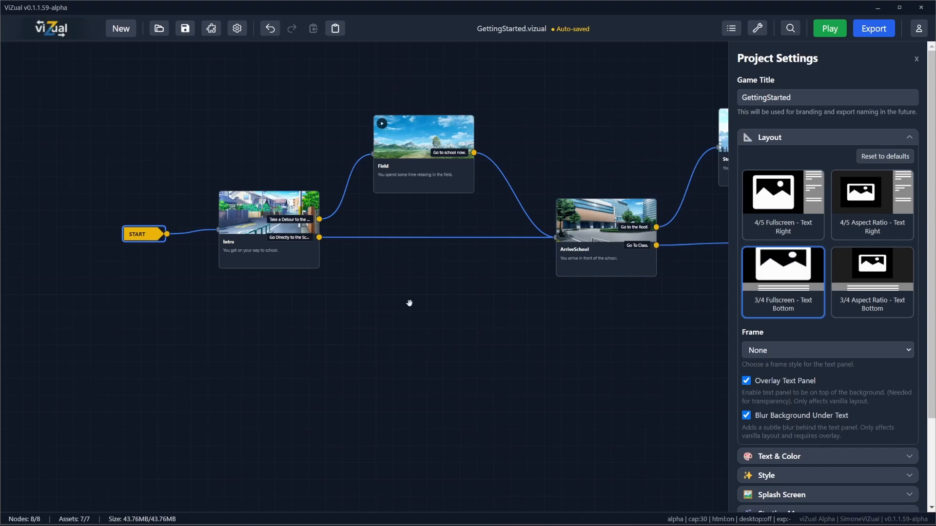
Step: Open the Intro tile's details and switch its text content to the rich text editor
click(451, 306)
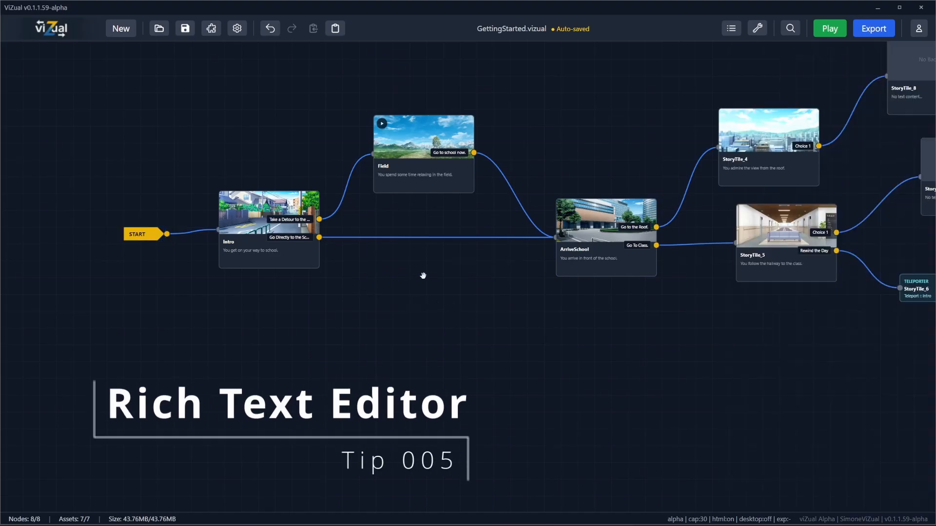
drag(423, 276, 343, 299)
click(171, 246)
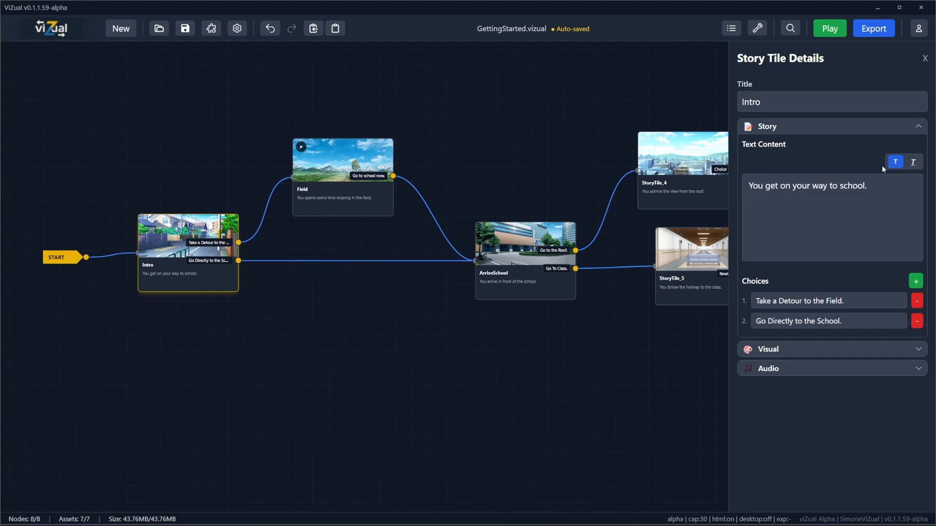
click(912, 163)
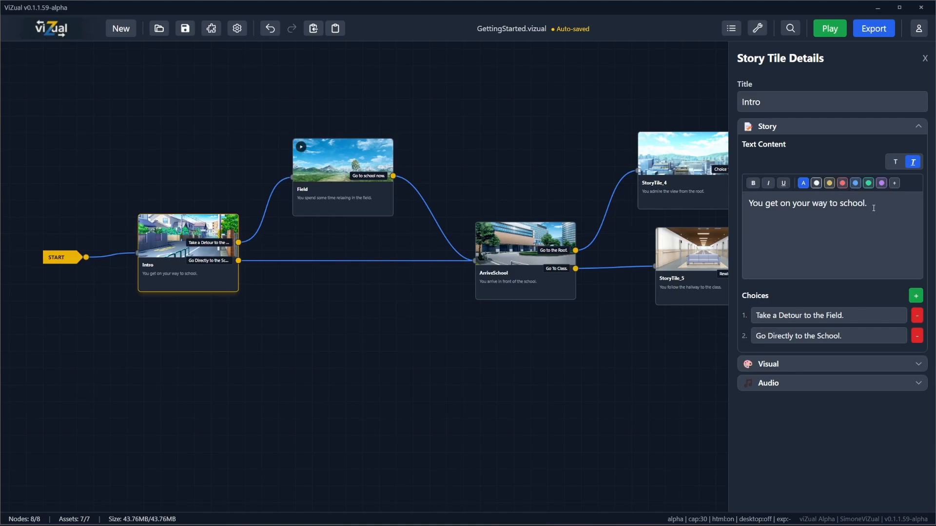
Step: Make the whole Intro sentence bold and color "school." blue
drag(875, 205, 836, 203)
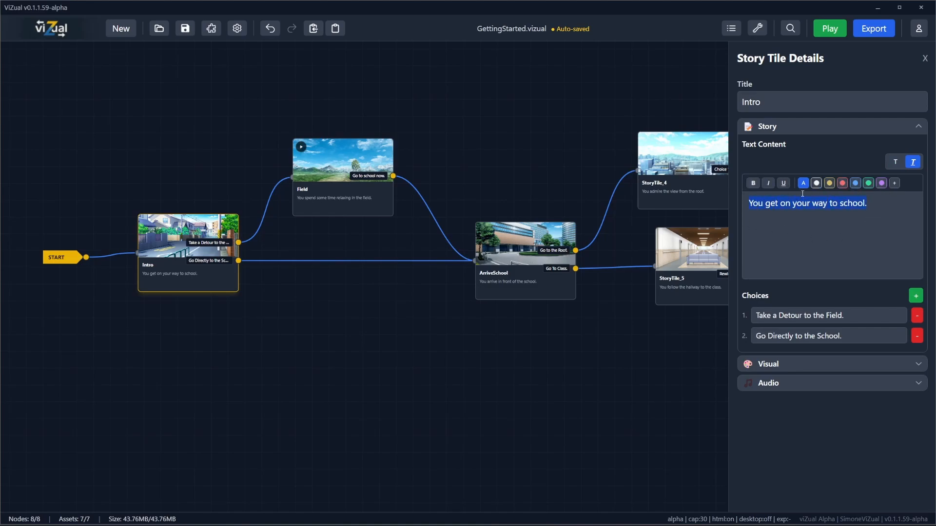
click(753, 184)
click(893, 205)
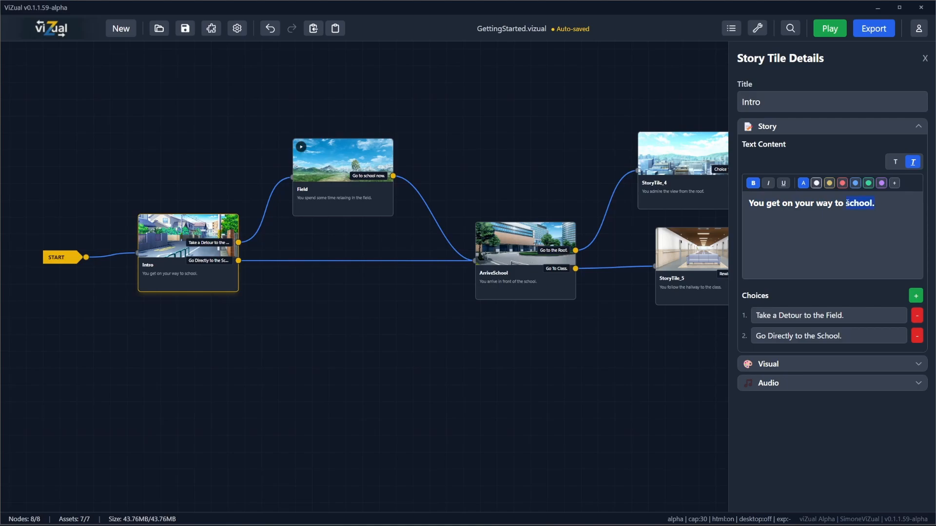
click(855, 183)
click(896, 210)
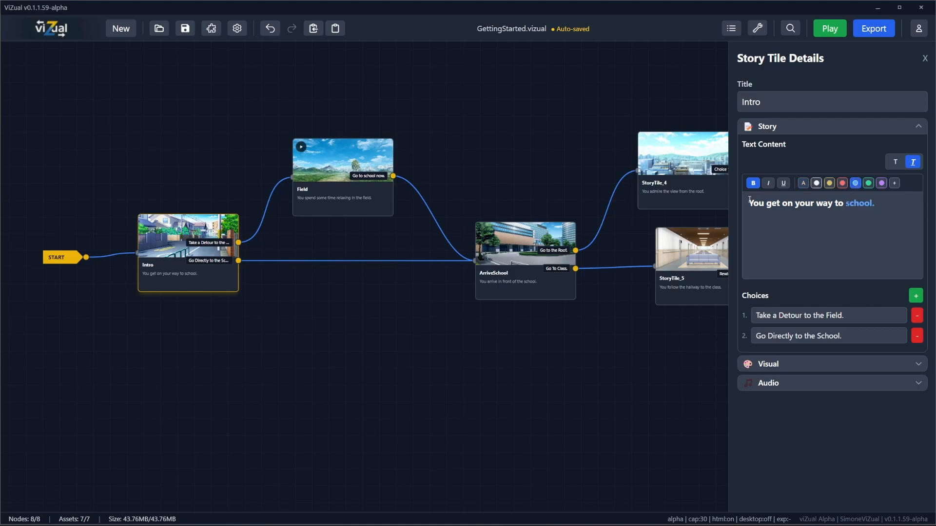
Step: Underline and italicize "You get" in the Intro text
drag(749, 201, 776, 204)
click(783, 183)
click(768, 184)
click(881, 208)
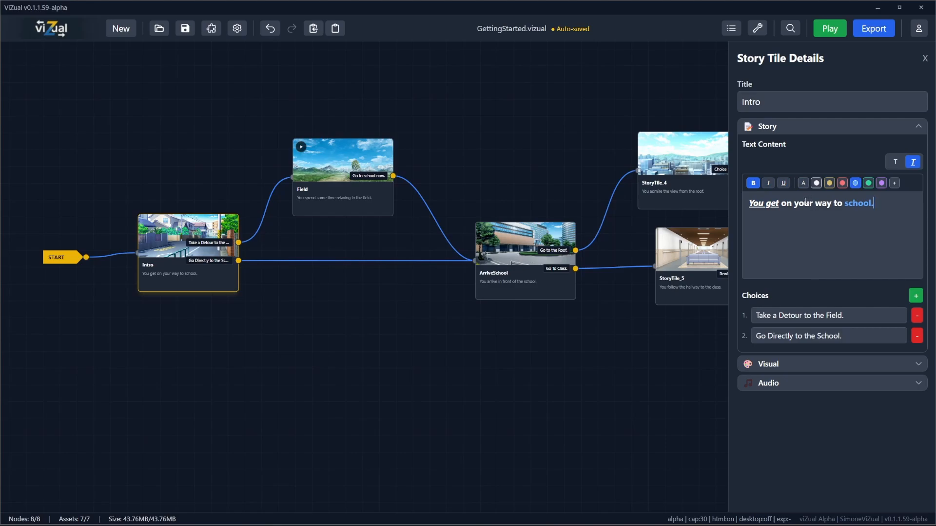
Step: Color "your way" in the Intro text with a custom orange, RGB 229, 149, 56
drag(795, 203, 834, 205)
click(894, 184)
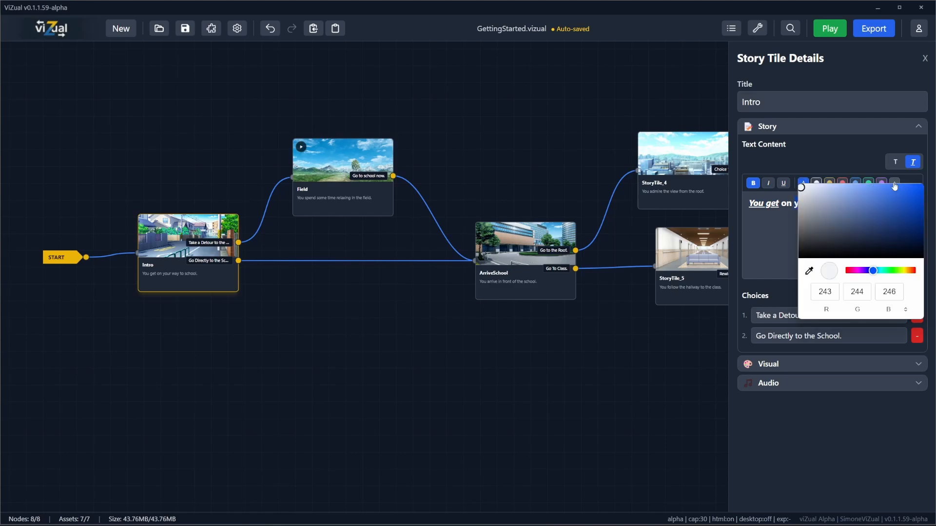
click(917, 213)
drag(903, 271, 910, 271)
click(892, 192)
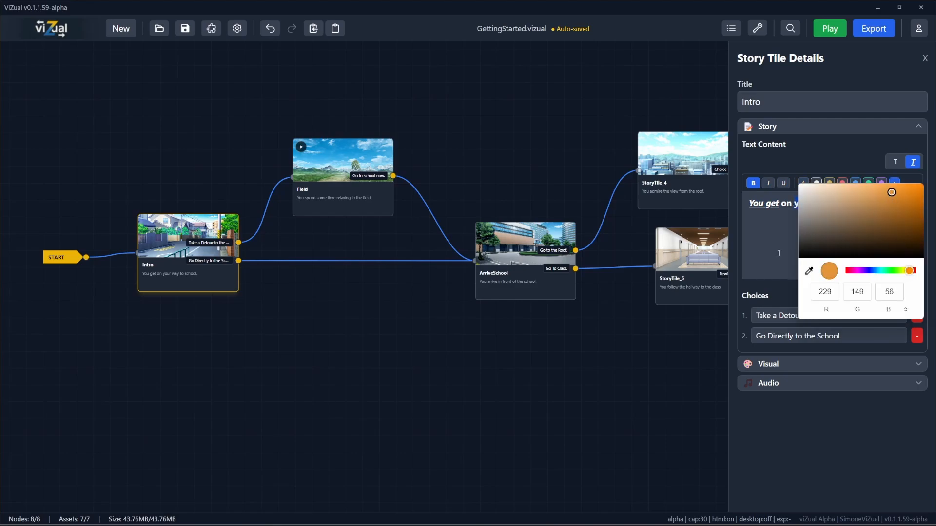
click(777, 245)
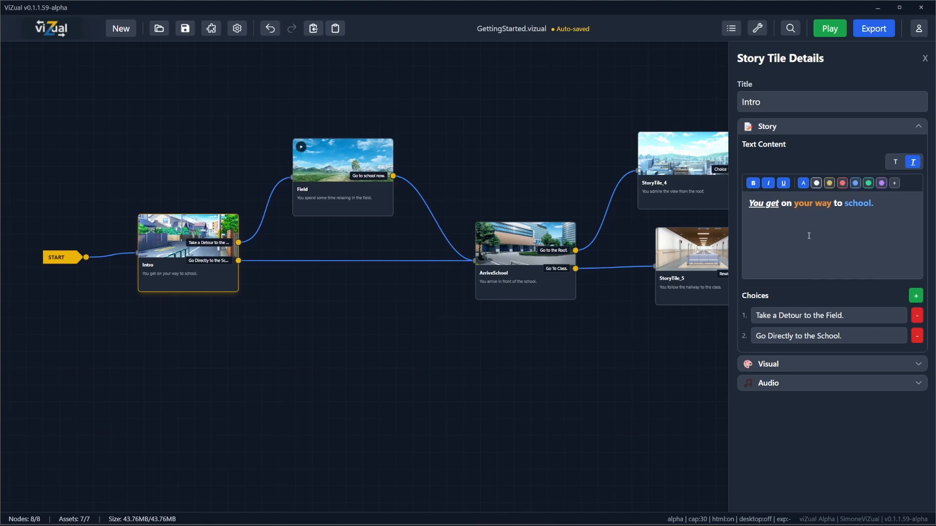
Step: Play the story to check the formatted Intro text, close the preview, and switch the text content back to plain text mode
click(829, 28)
click(458, 243)
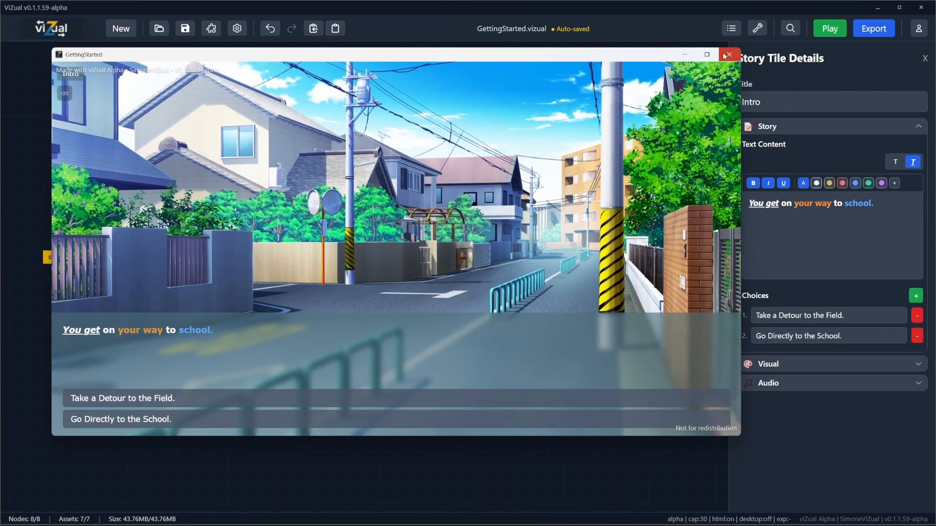
click(731, 55)
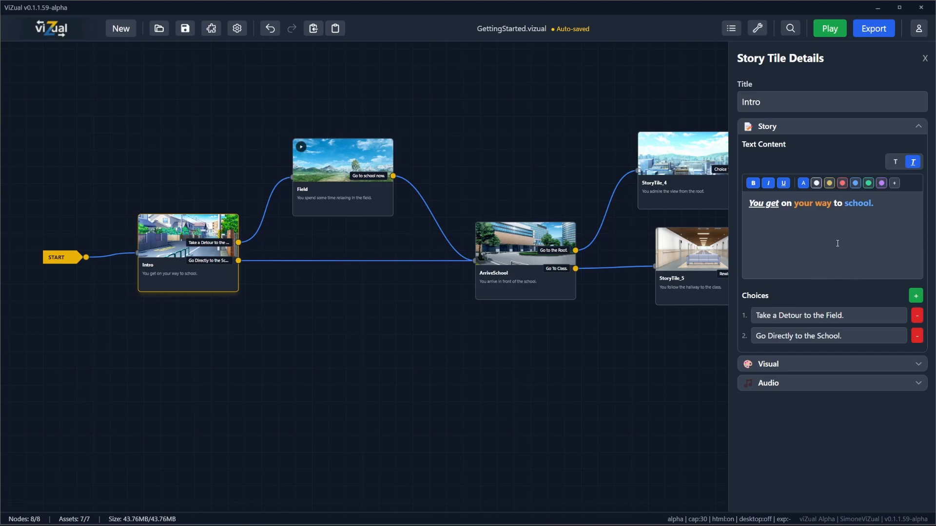
click(896, 164)
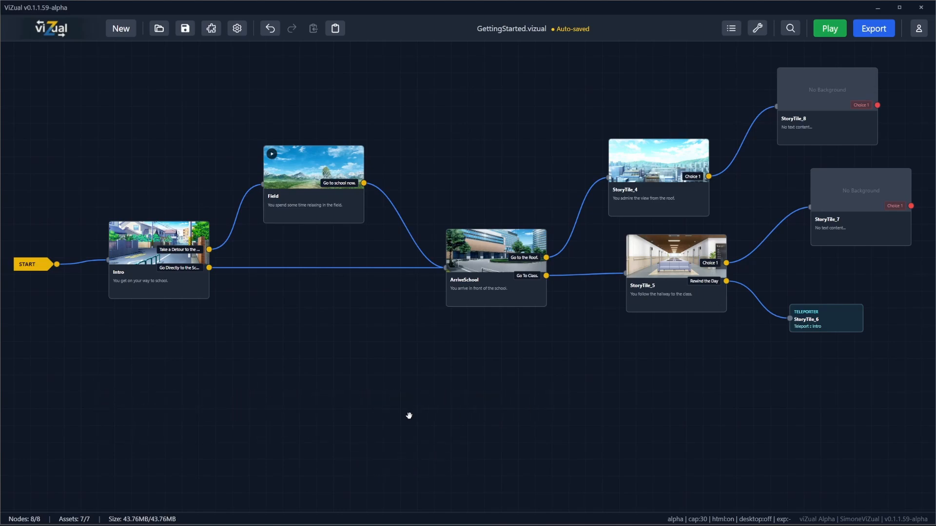
Step: Open the Start node's settings and expand Text & Color to examine the available Main Font choices
click(38, 267)
scroll(789, 422, down, 3)
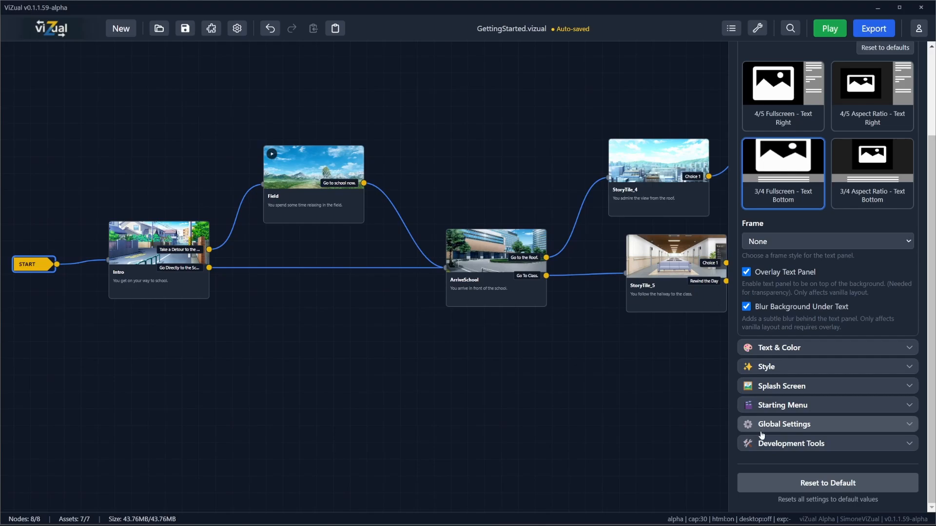
click(776, 349)
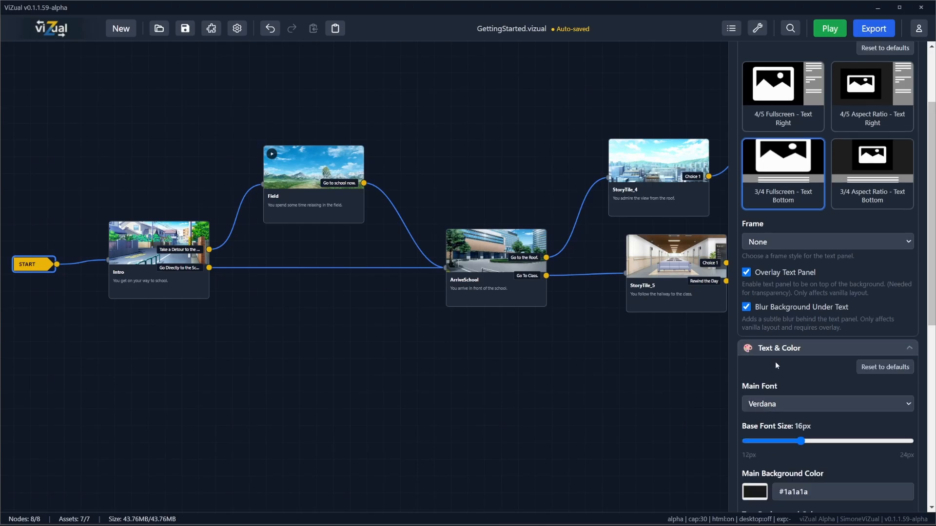
click(781, 403)
click(783, 403)
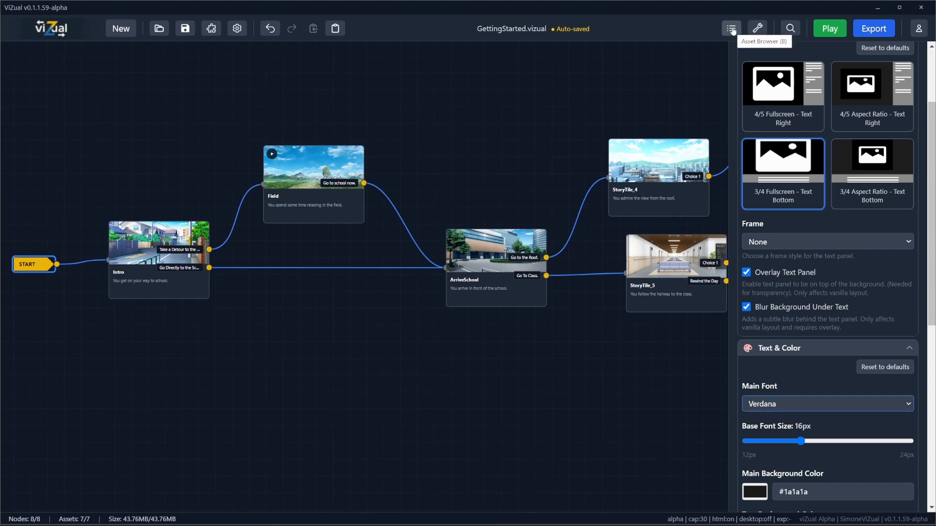
Step: Import the font Winter Draw.ttf into the project through the Asset Browser, refresh the asset list and close the browser
click(761, 30)
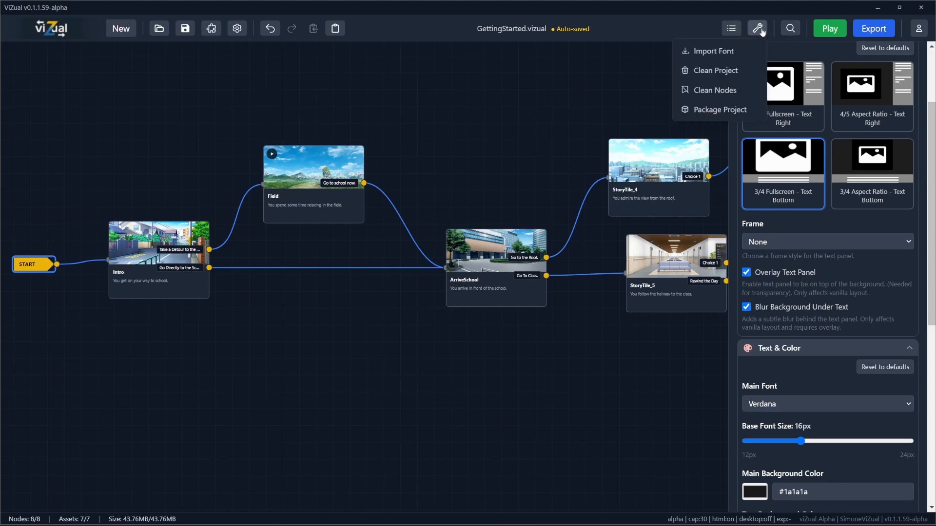
click(733, 28)
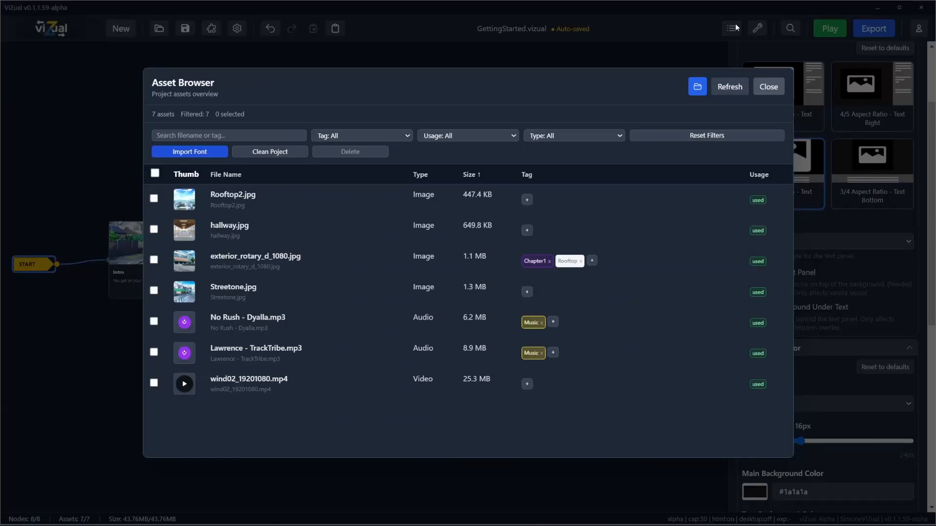
click(176, 153)
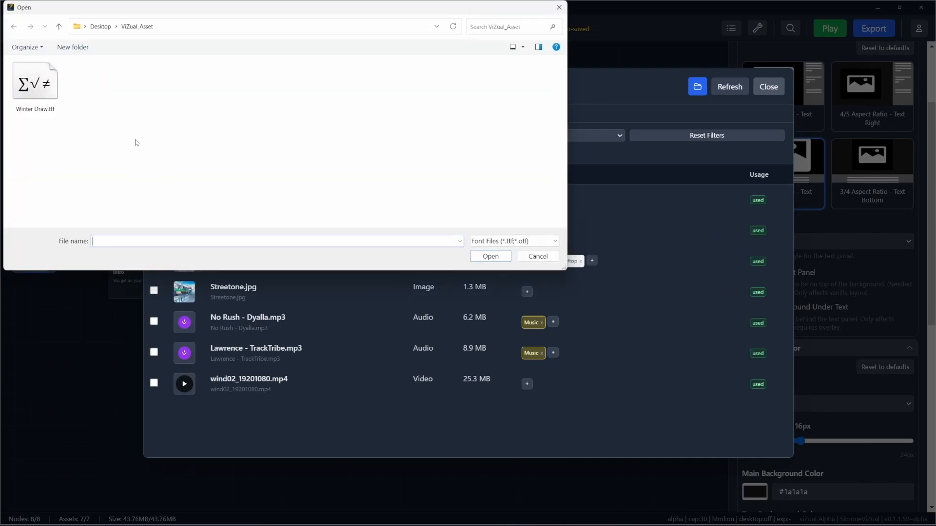
click(34, 74)
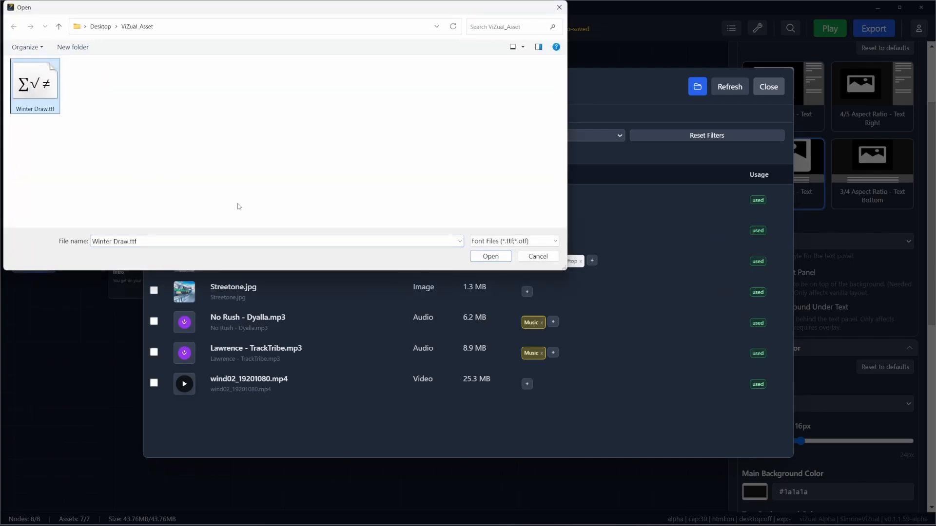
click(490, 257)
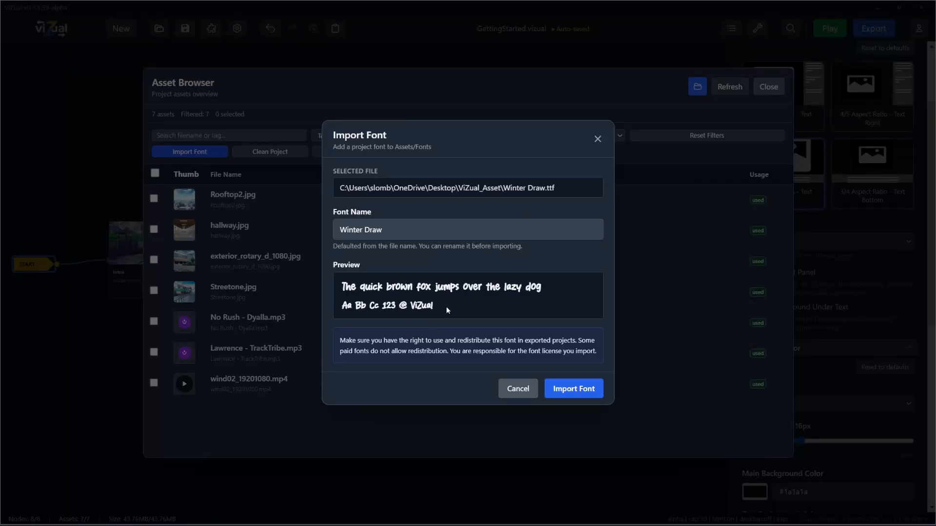
drag(429, 308, 330, 281)
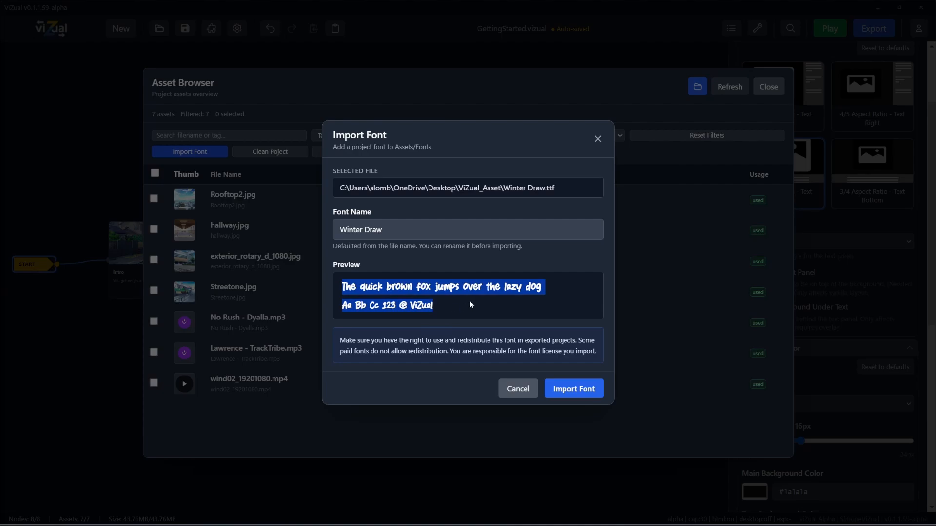
click(428, 283)
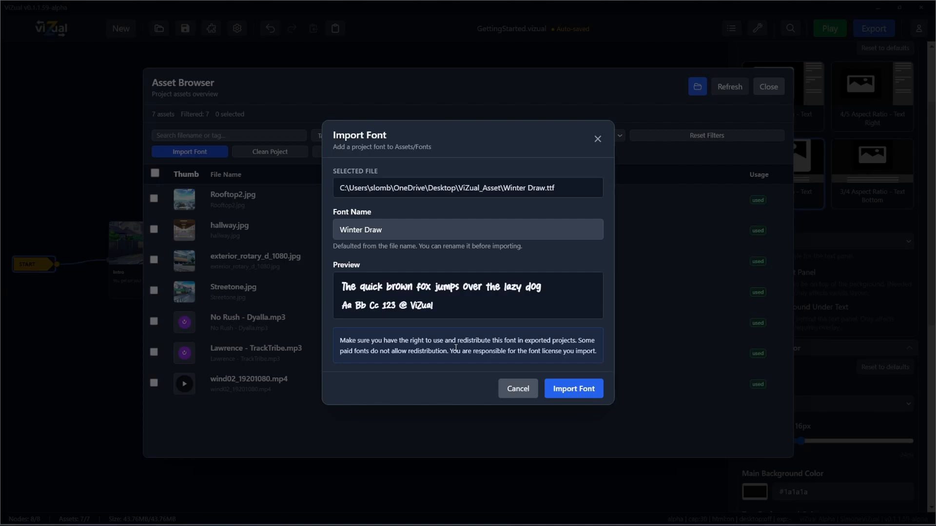
click(575, 389)
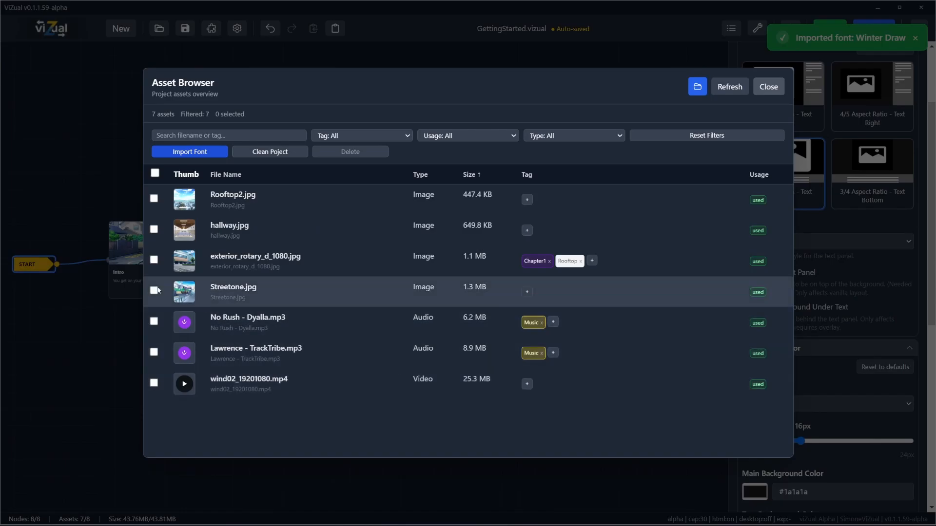
click(729, 87)
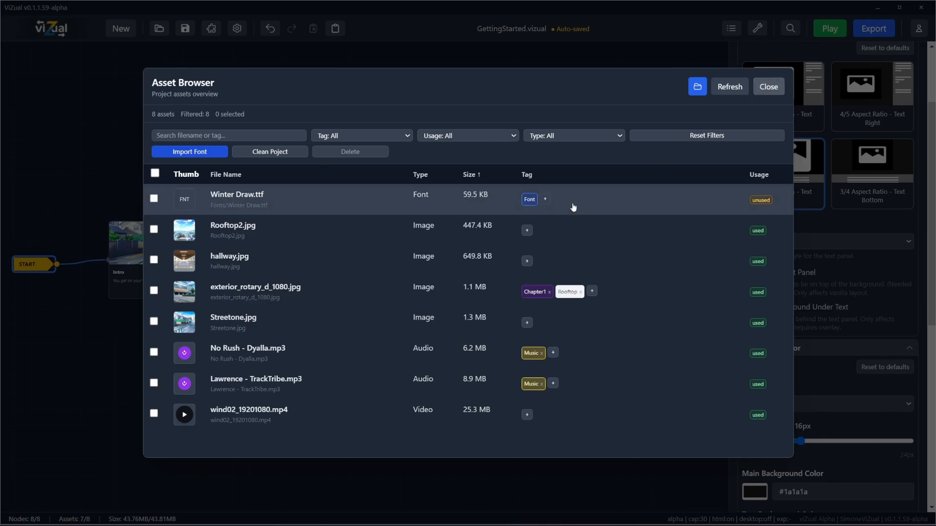
click(769, 88)
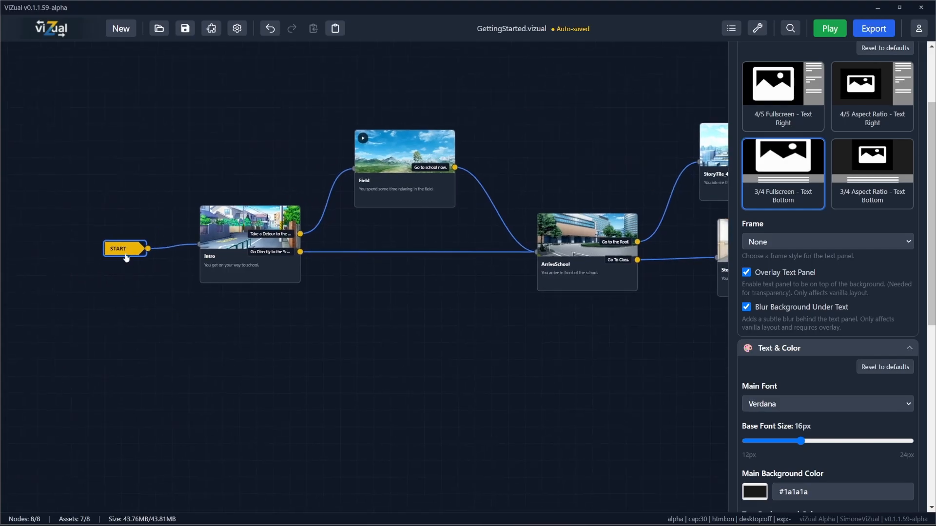
Step: Set the project's Main Font to Winter Draw in the Start node's Text & Color settings
double_click(125, 255)
scroll(796, 354, down, 3)
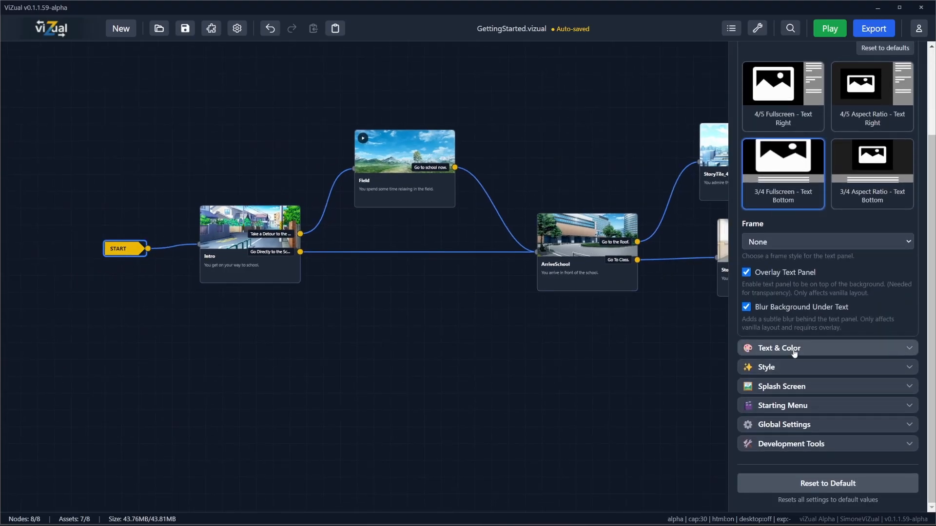
click(795, 348)
scroll(797, 317, down, 4)
click(802, 185)
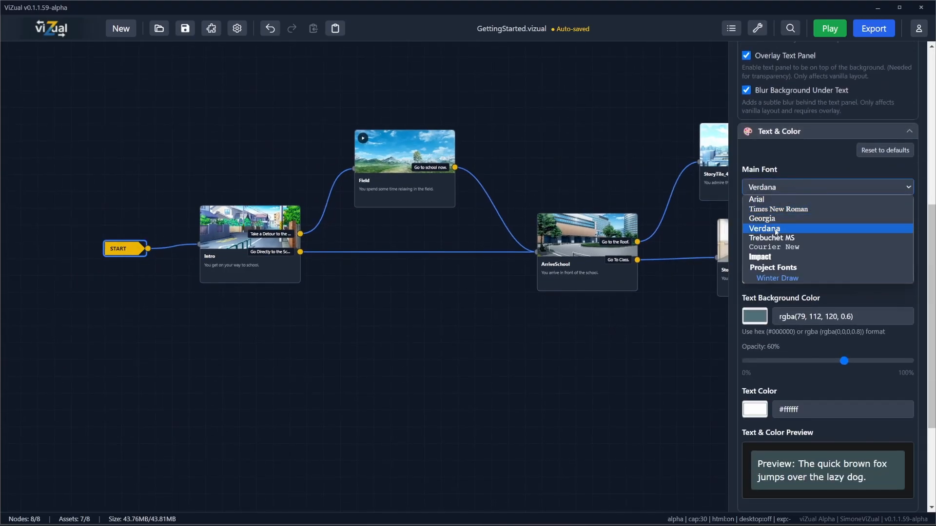
click(778, 279)
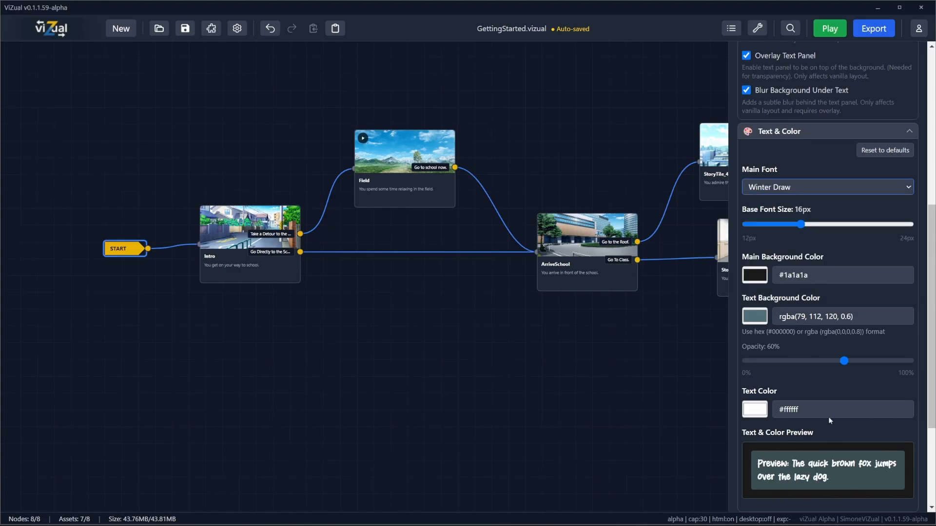
Step: Play the story to check the Winter Draw font in the start menu and Intro scene, and close the preview
click(830, 28)
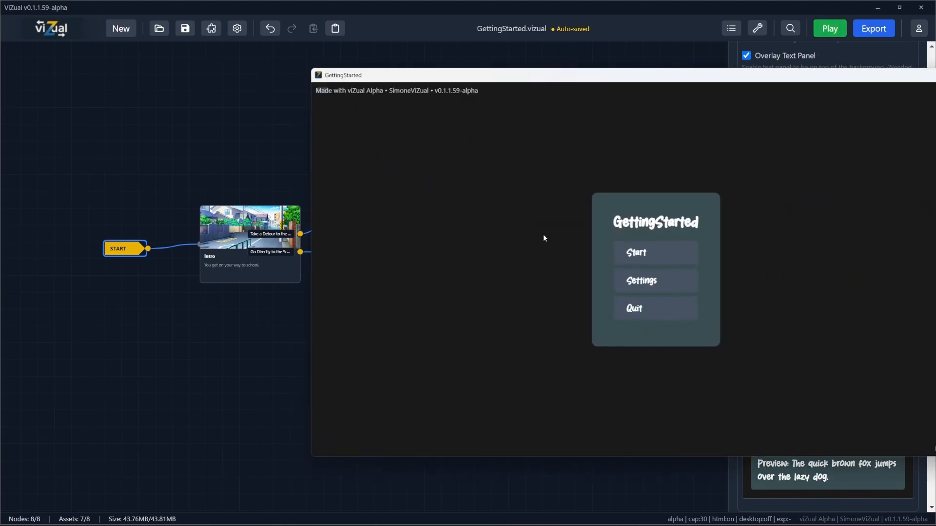
click(494, 250)
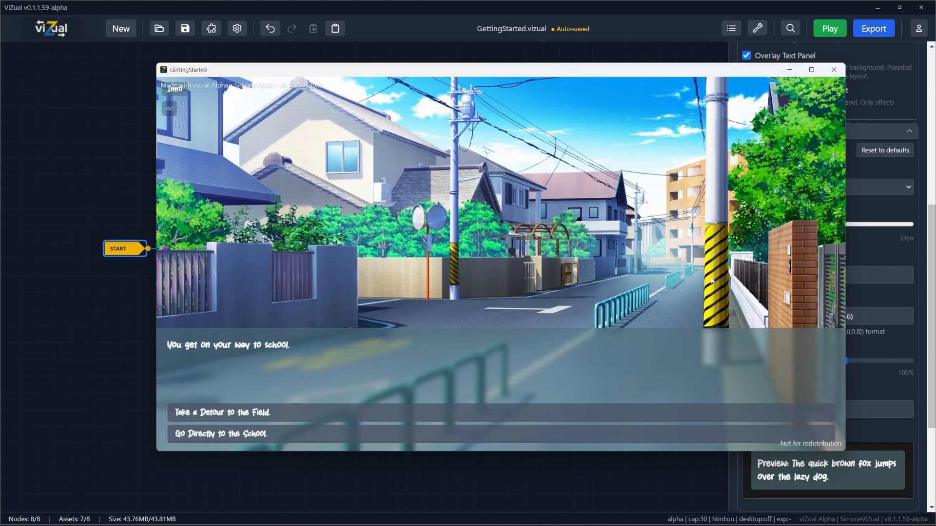
click(834, 70)
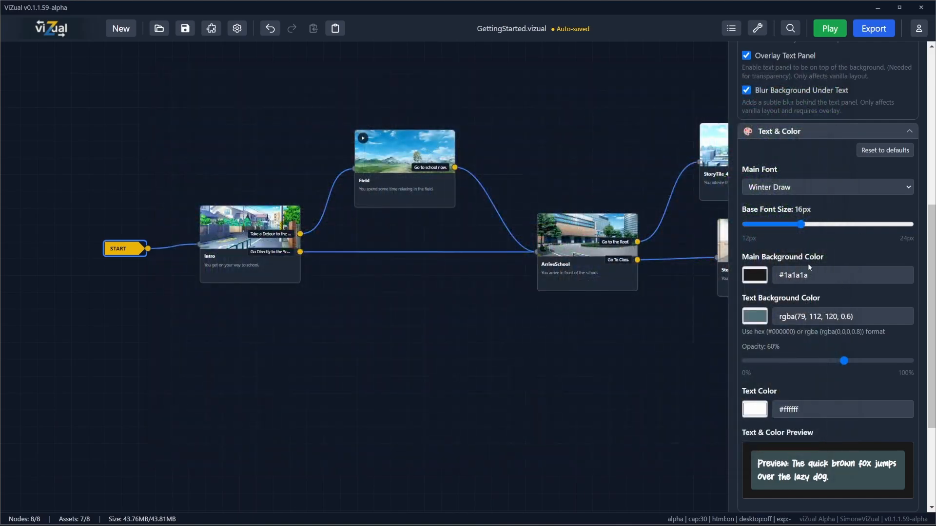
Step: Set the Base Font Size to 18px and check it in the play preview's start menu, Settings and Intro scene, closing the preview
drag(800, 225, 827, 224)
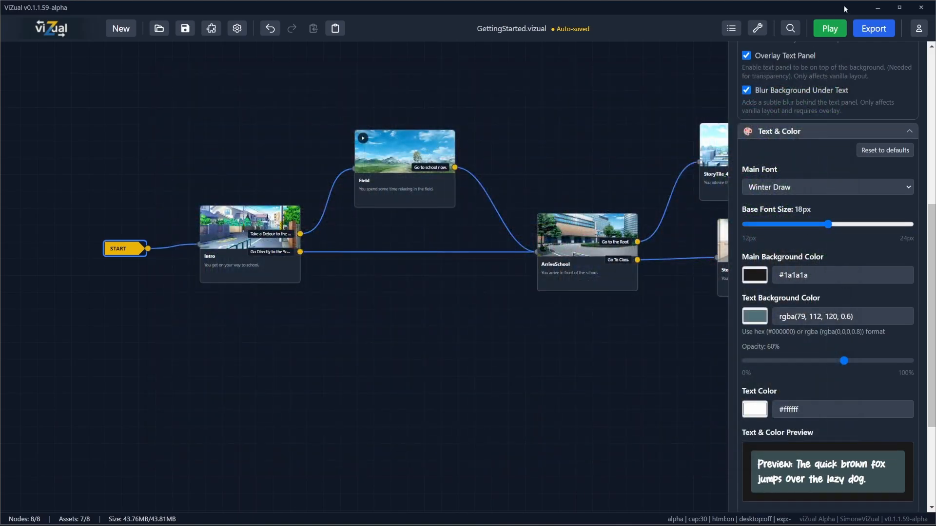
click(829, 30)
drag(720, 79, 513, 70)
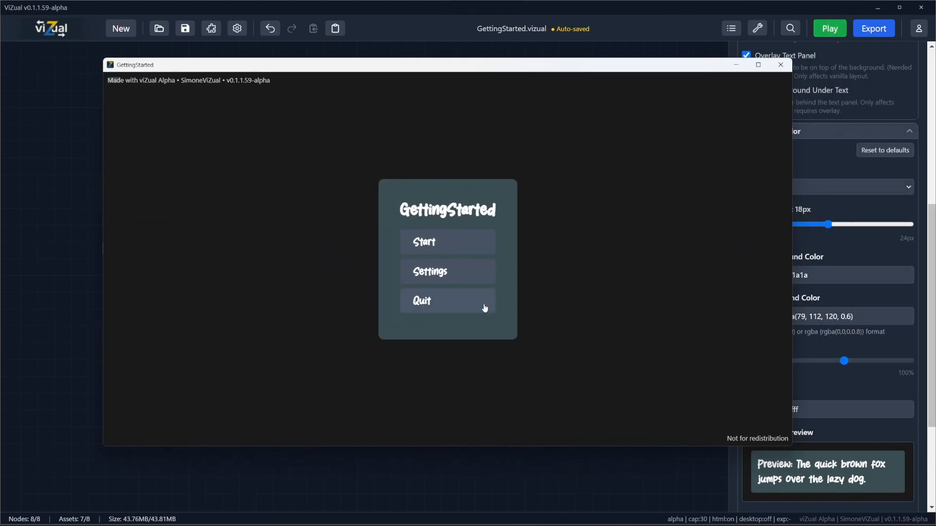
click(464, 275)
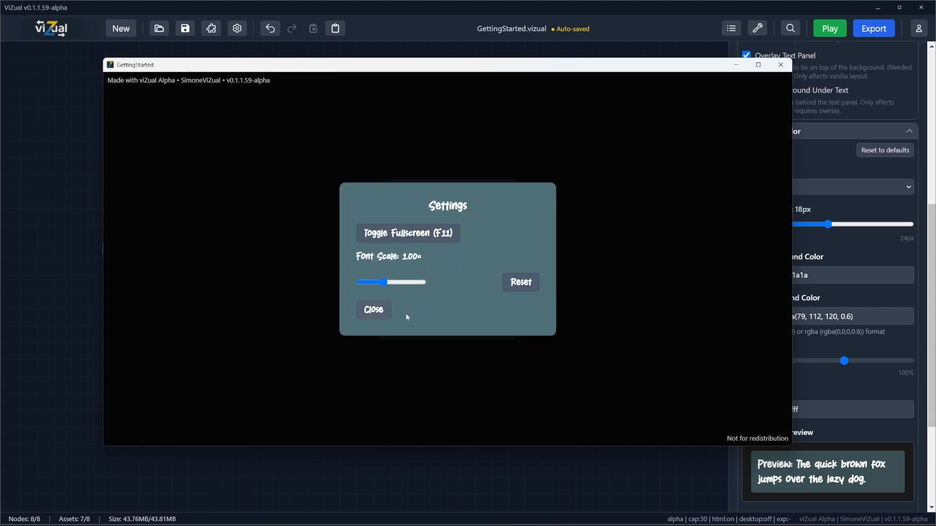
click(373, 316)
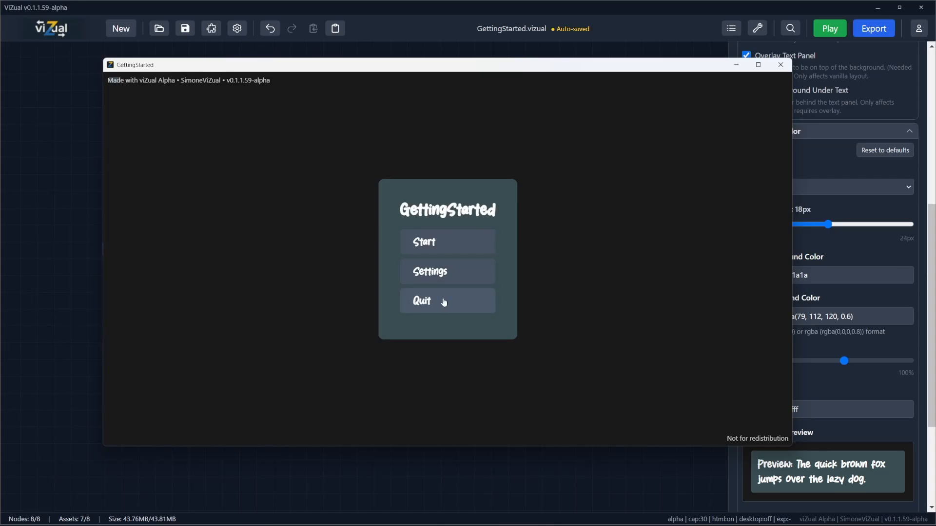
click(436, 240)
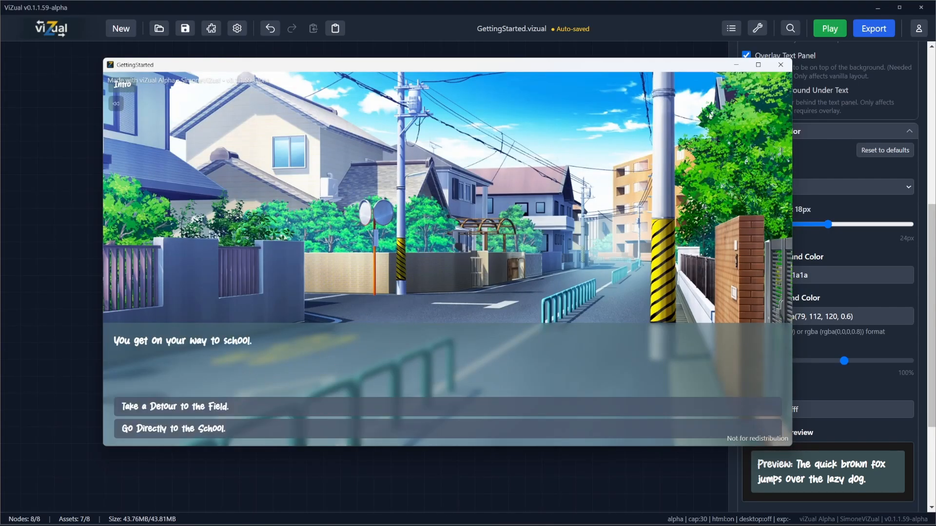
click(780, 64)
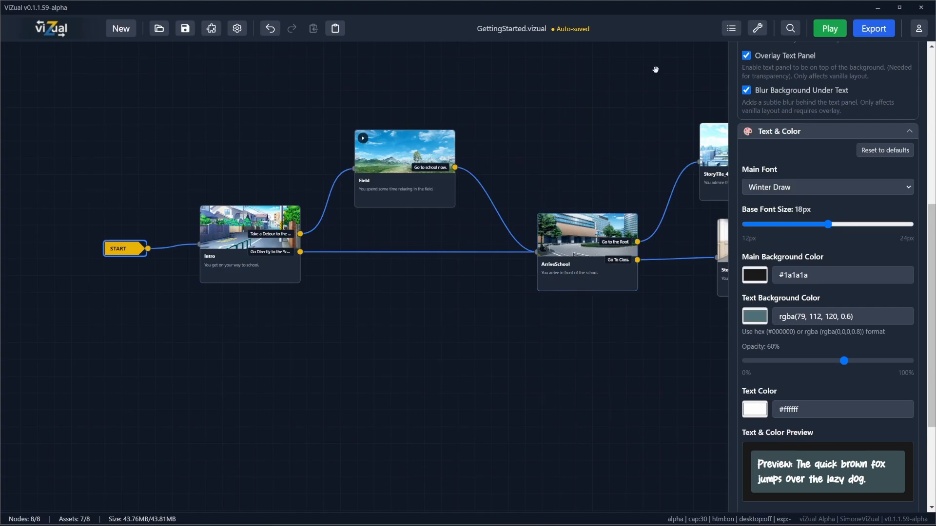
Step: Examine the usage status of Winter Draw.ttf in the Asset Browser, select the font, and close the browser
click(731, 29)
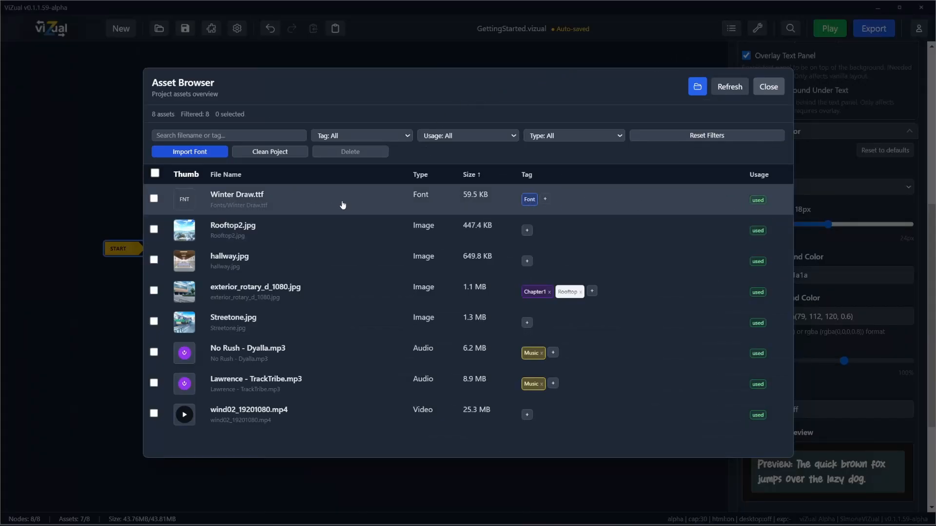
click(317, 207)
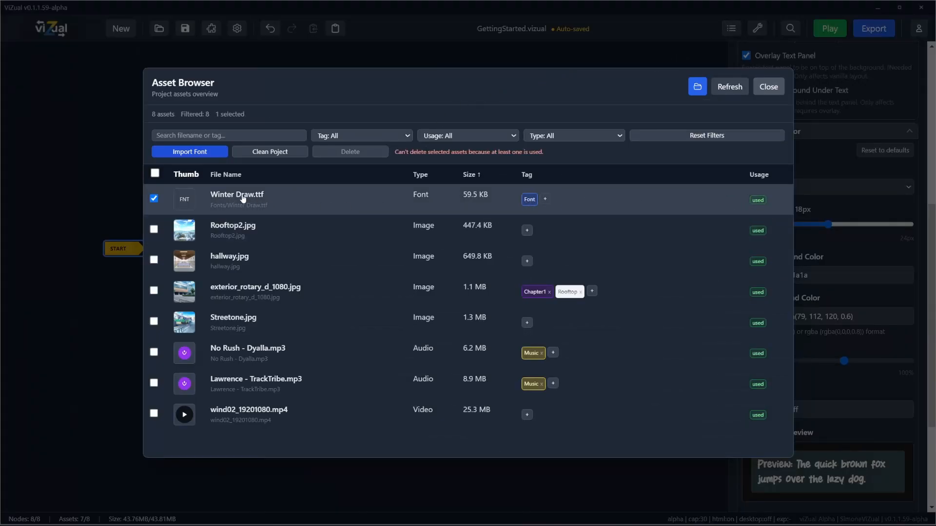
click(769, 87)
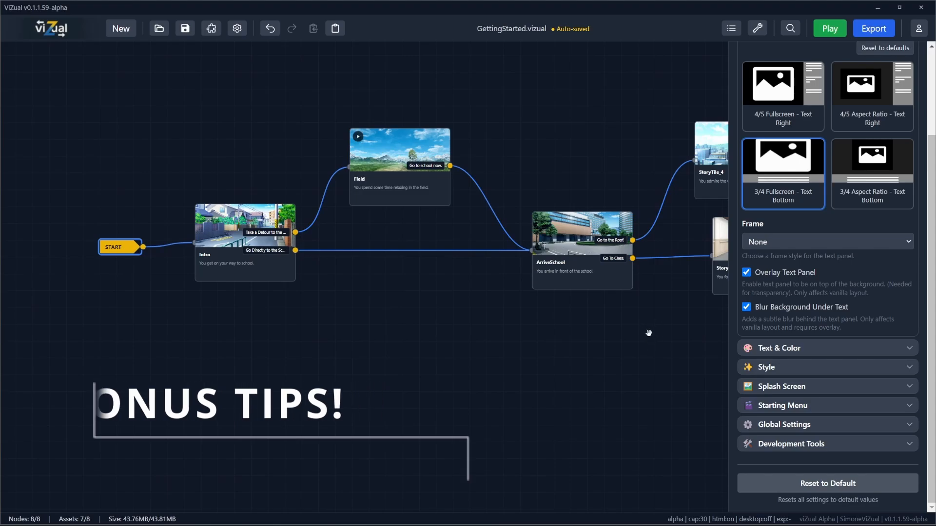
Step: Enable Advanced Display: Dim unrelated nodes in the project's Development Tools settings
drag(648, 330, 316, 358)
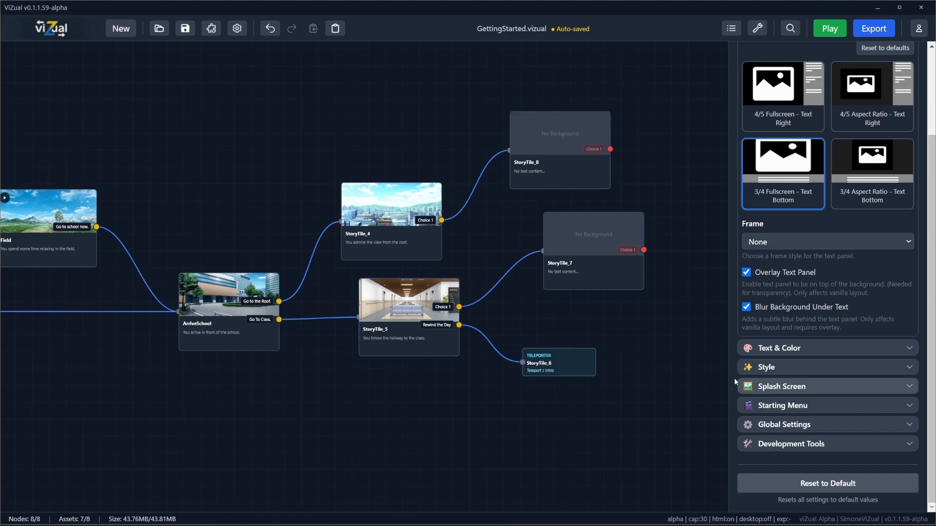
click(863, 445)
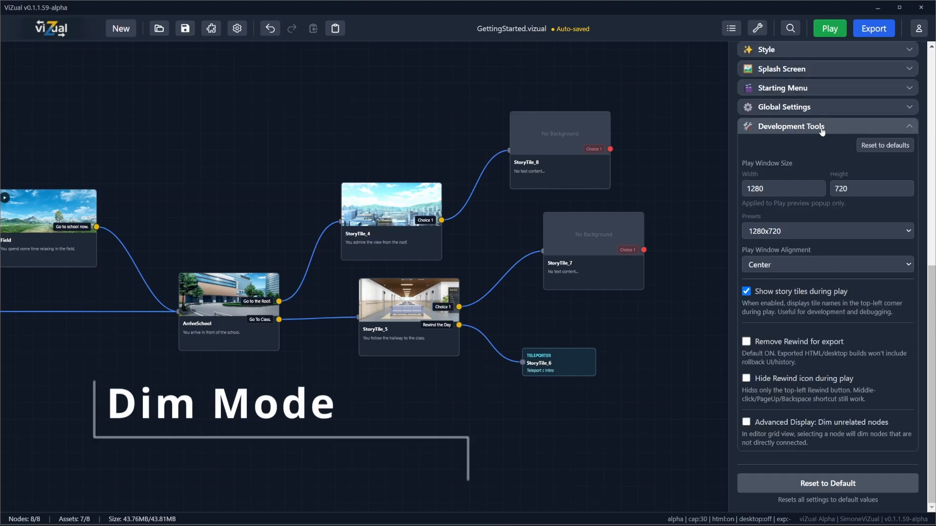
click(746, 422)
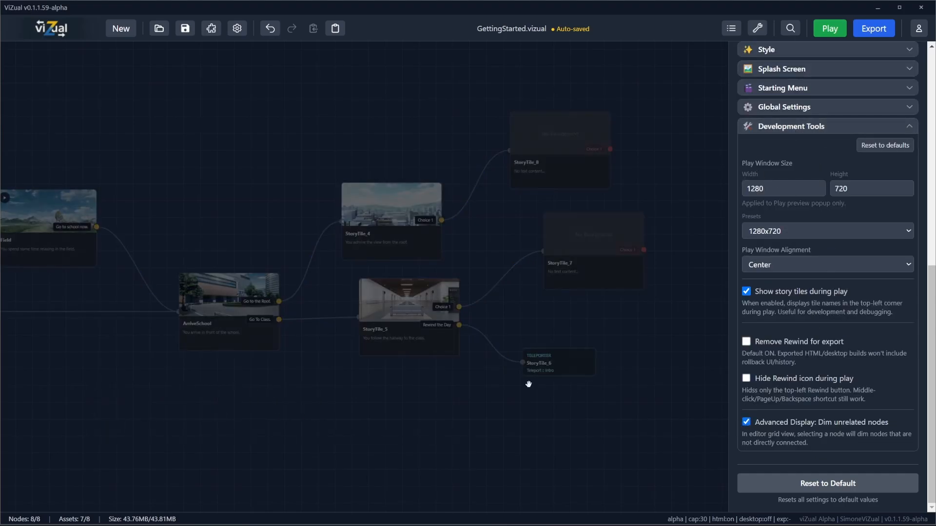
Step: Select the ArriveSchool tile and examine which connected and unrelated nodes in the graph are dimmed
drag(329, 354, 653, 335)
scroll(477, 352, down, 2)
drag(572, 350, 452, 325)
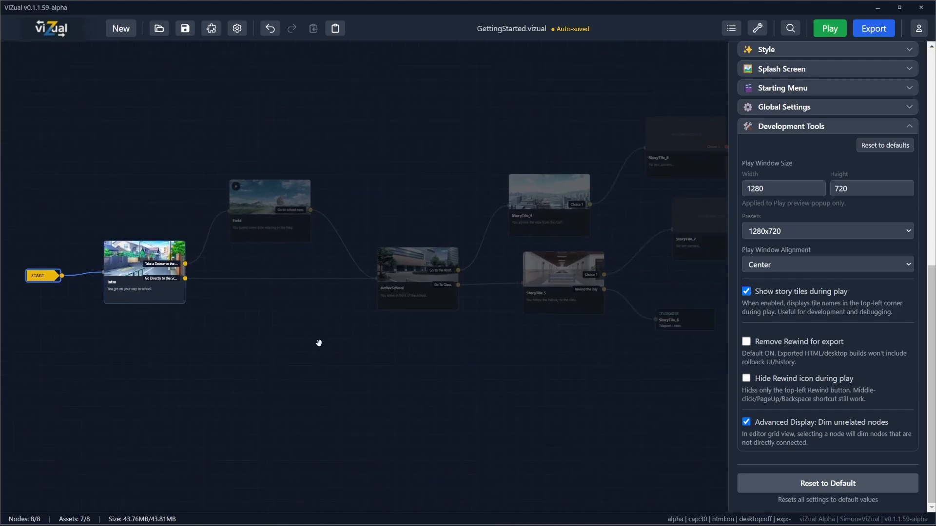
click(365, 338)
click(425, 287)
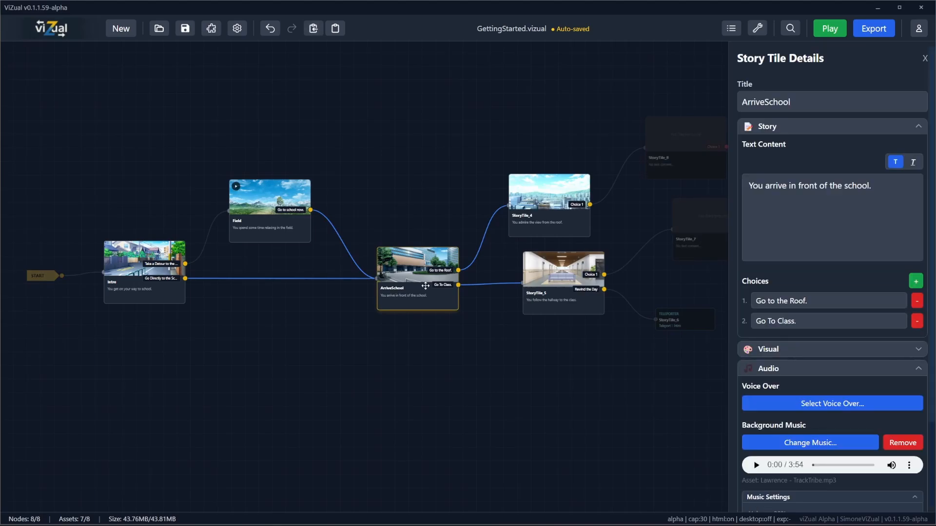
drag(529, 333, 429, 328)
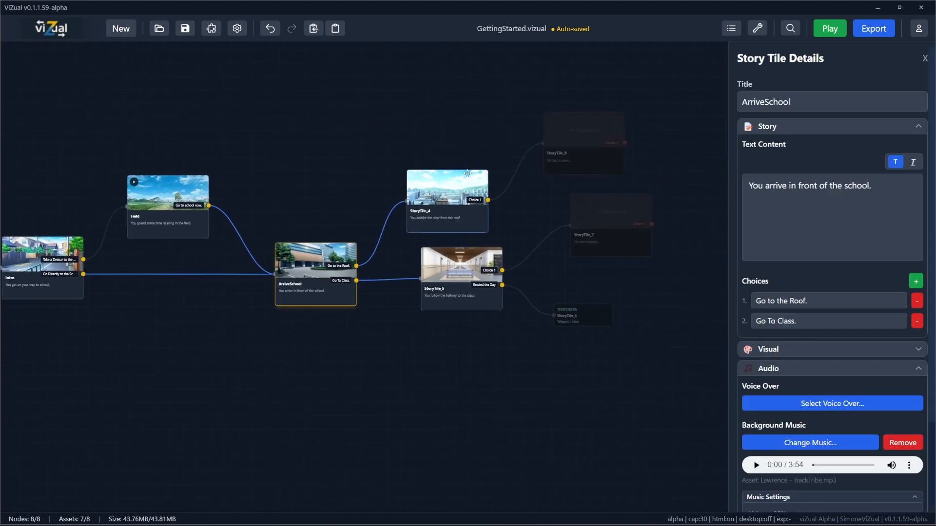
scroll(297, 326, down, 3)
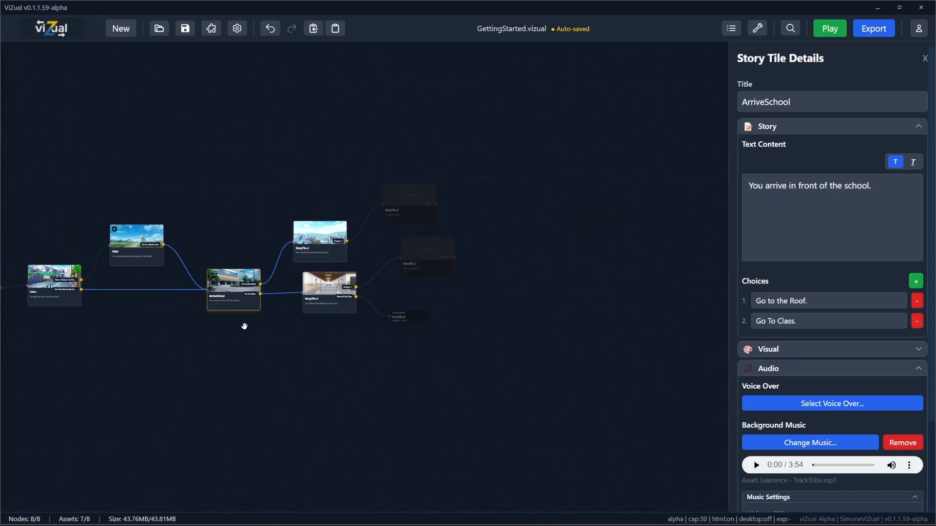
drag(218, 319, 278, 318)
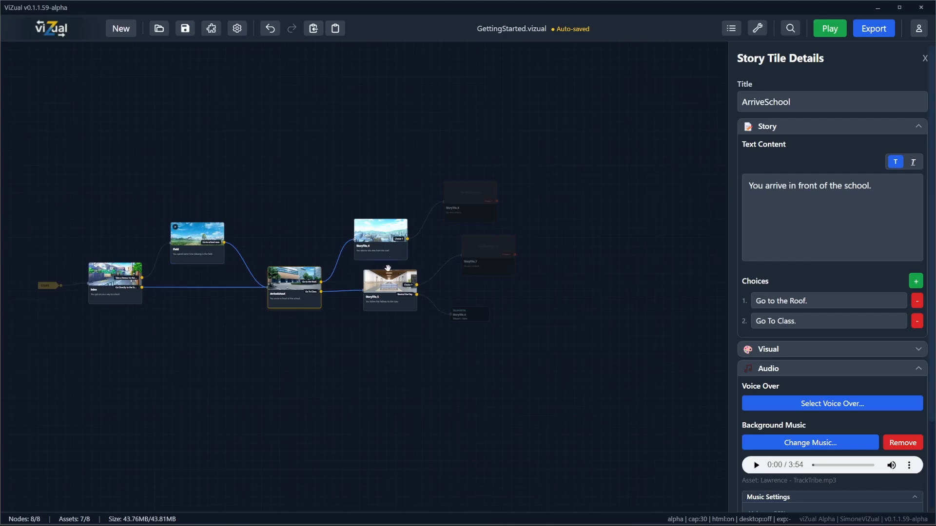
Step: Select StoryTile_7, Field and the Start node in turn to compare the dimming of unrelated nodes, and clear the selection
click(485, 253)
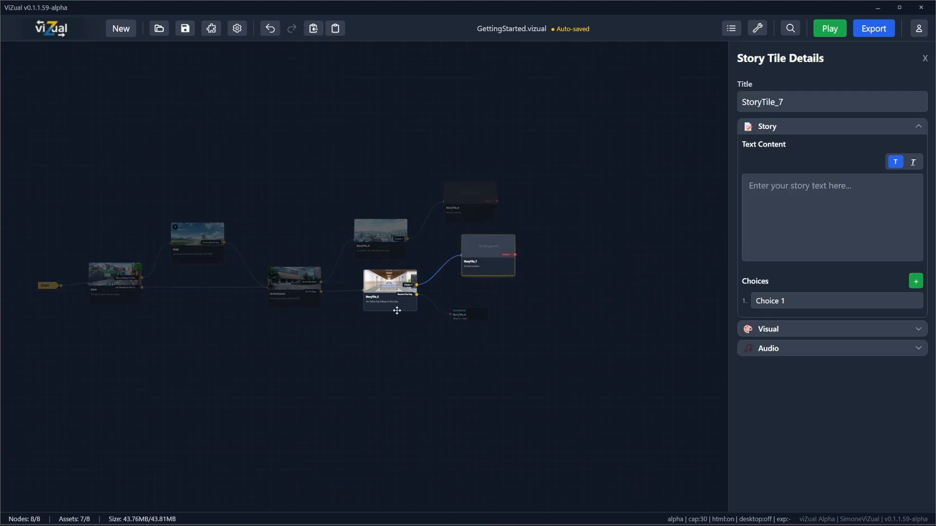
click(188, 232)
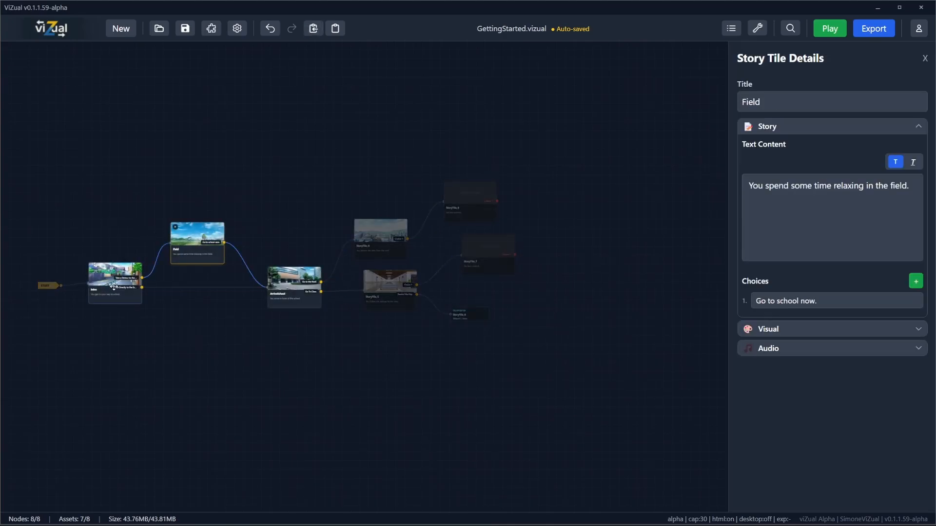
click(131, 298)
click(135, 312)
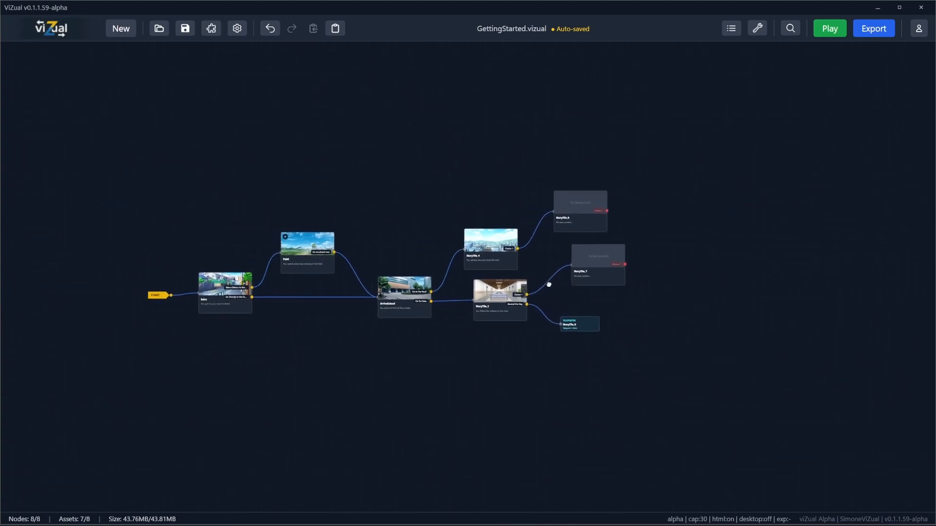
click(324, 272)
click(159, 296)
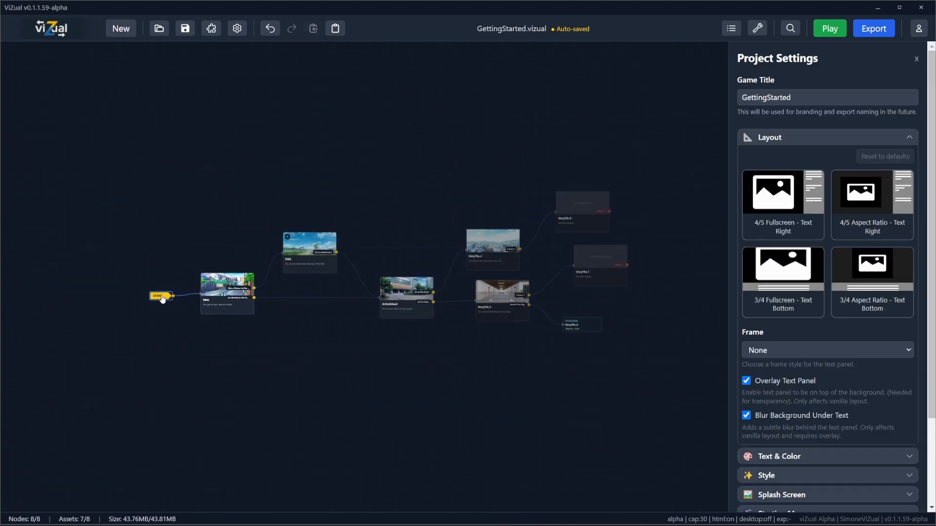
click(434, 324)
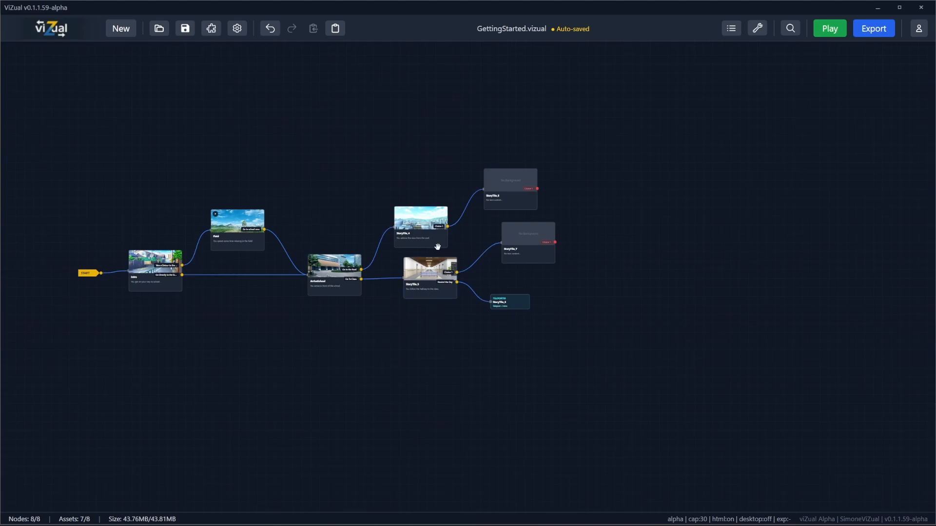
Step: Select StoryTile_4 and StoryTile_8 together, move them above the rest of the graph and align them at the same height
drag(409, 154, 541, 209)
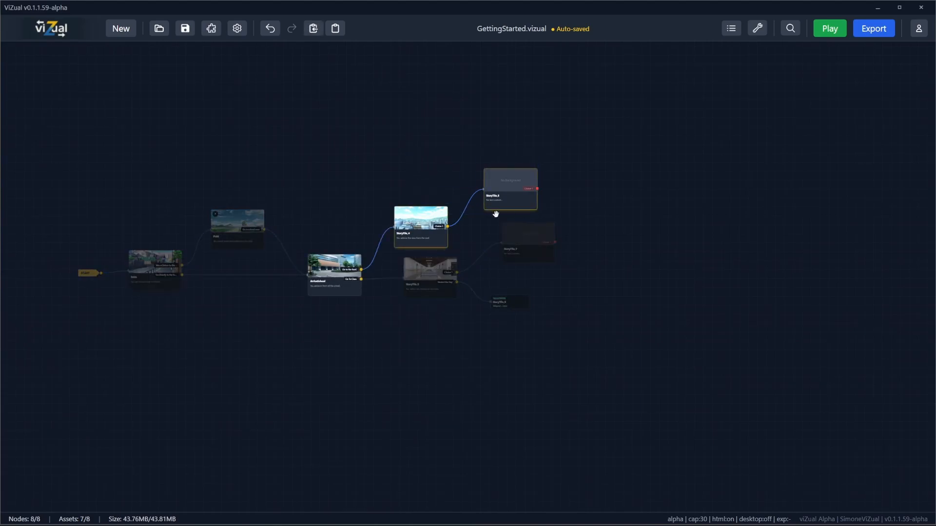
drag(406, 235, 401, 165)
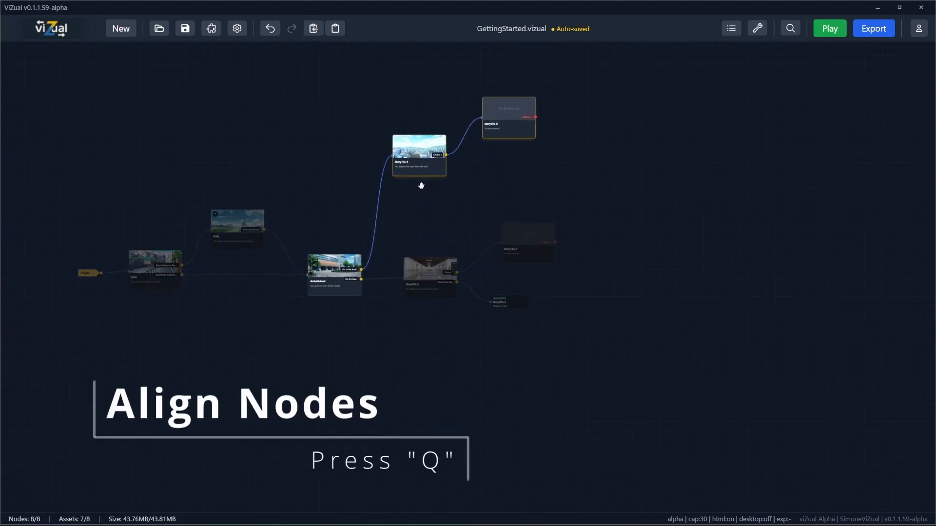
key(q)
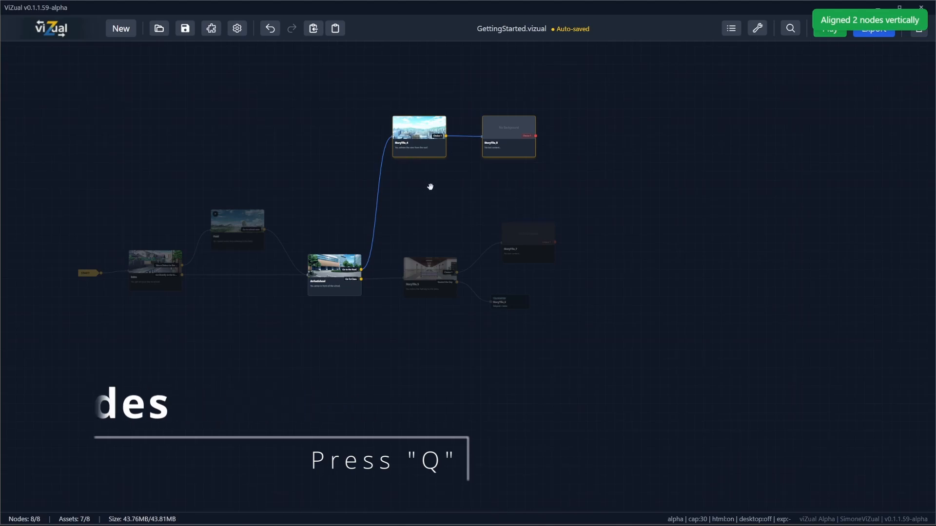